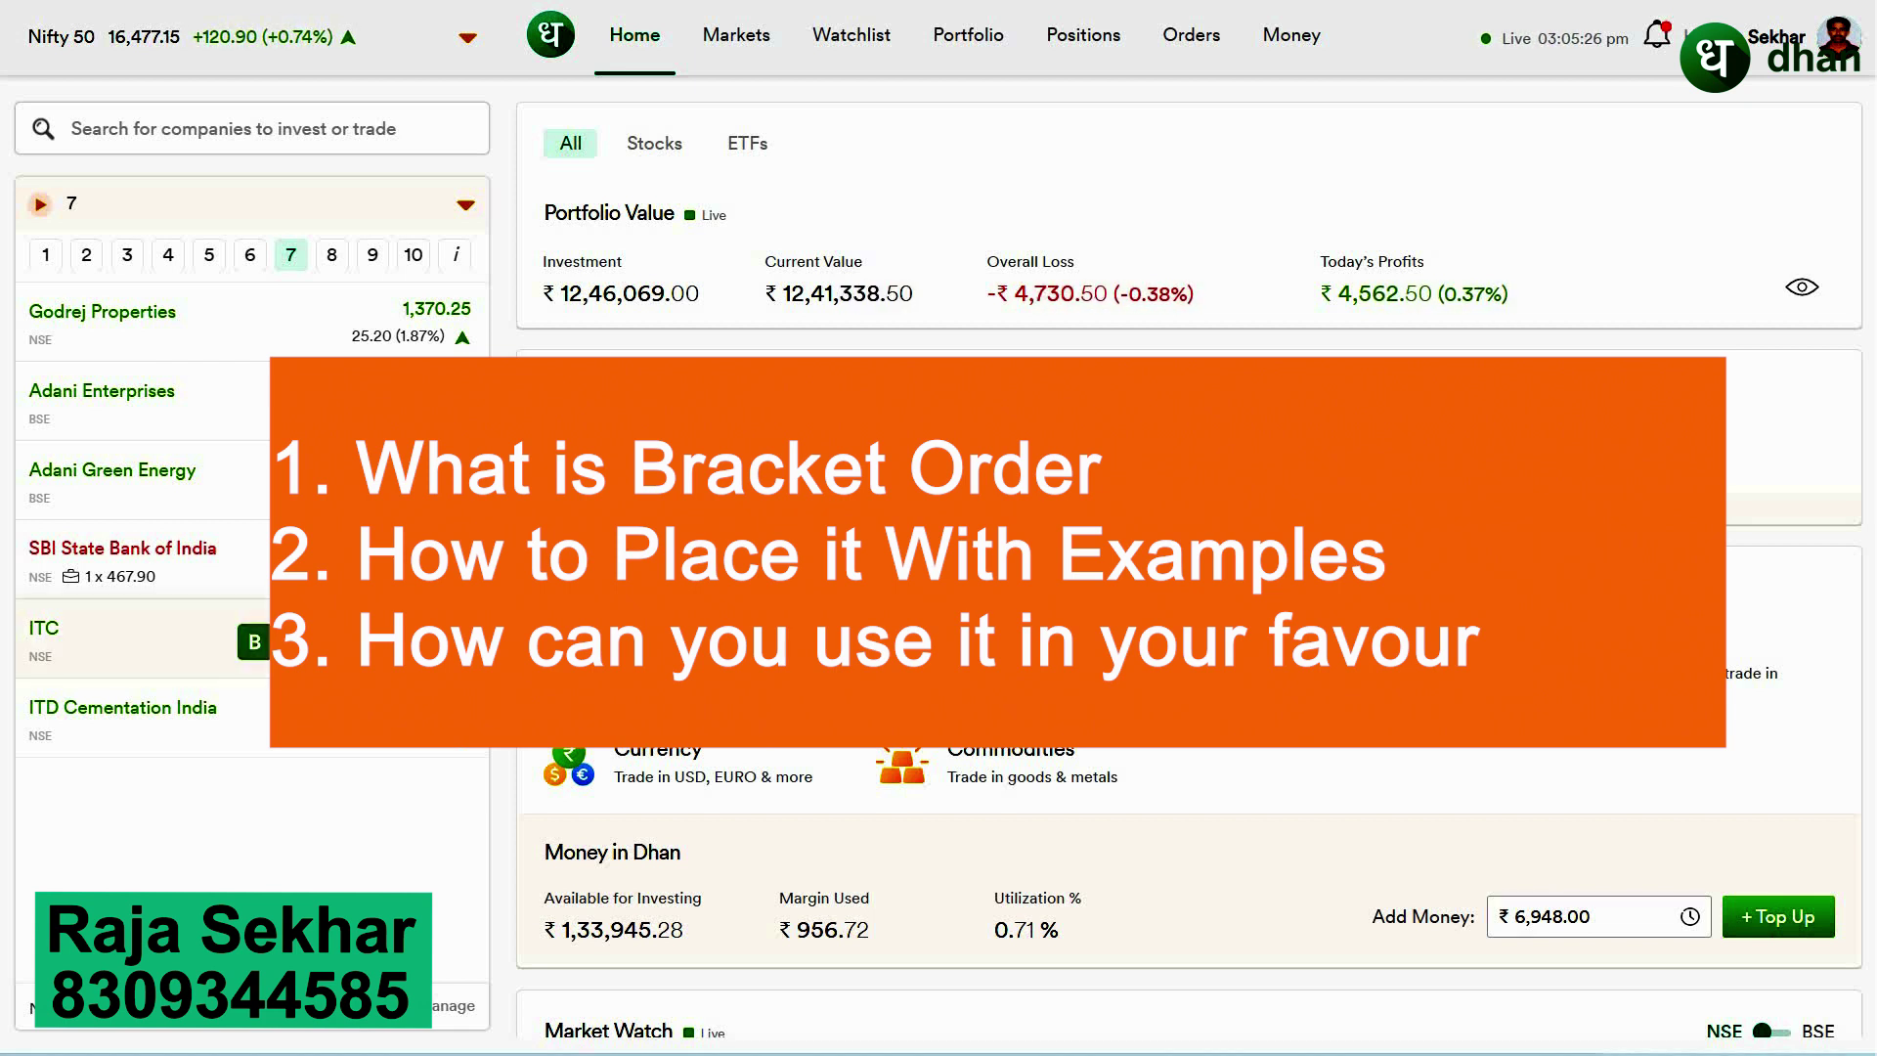
# Bring up a buy order window for ITC from the watchlist
pyautogui.click(254, 641)
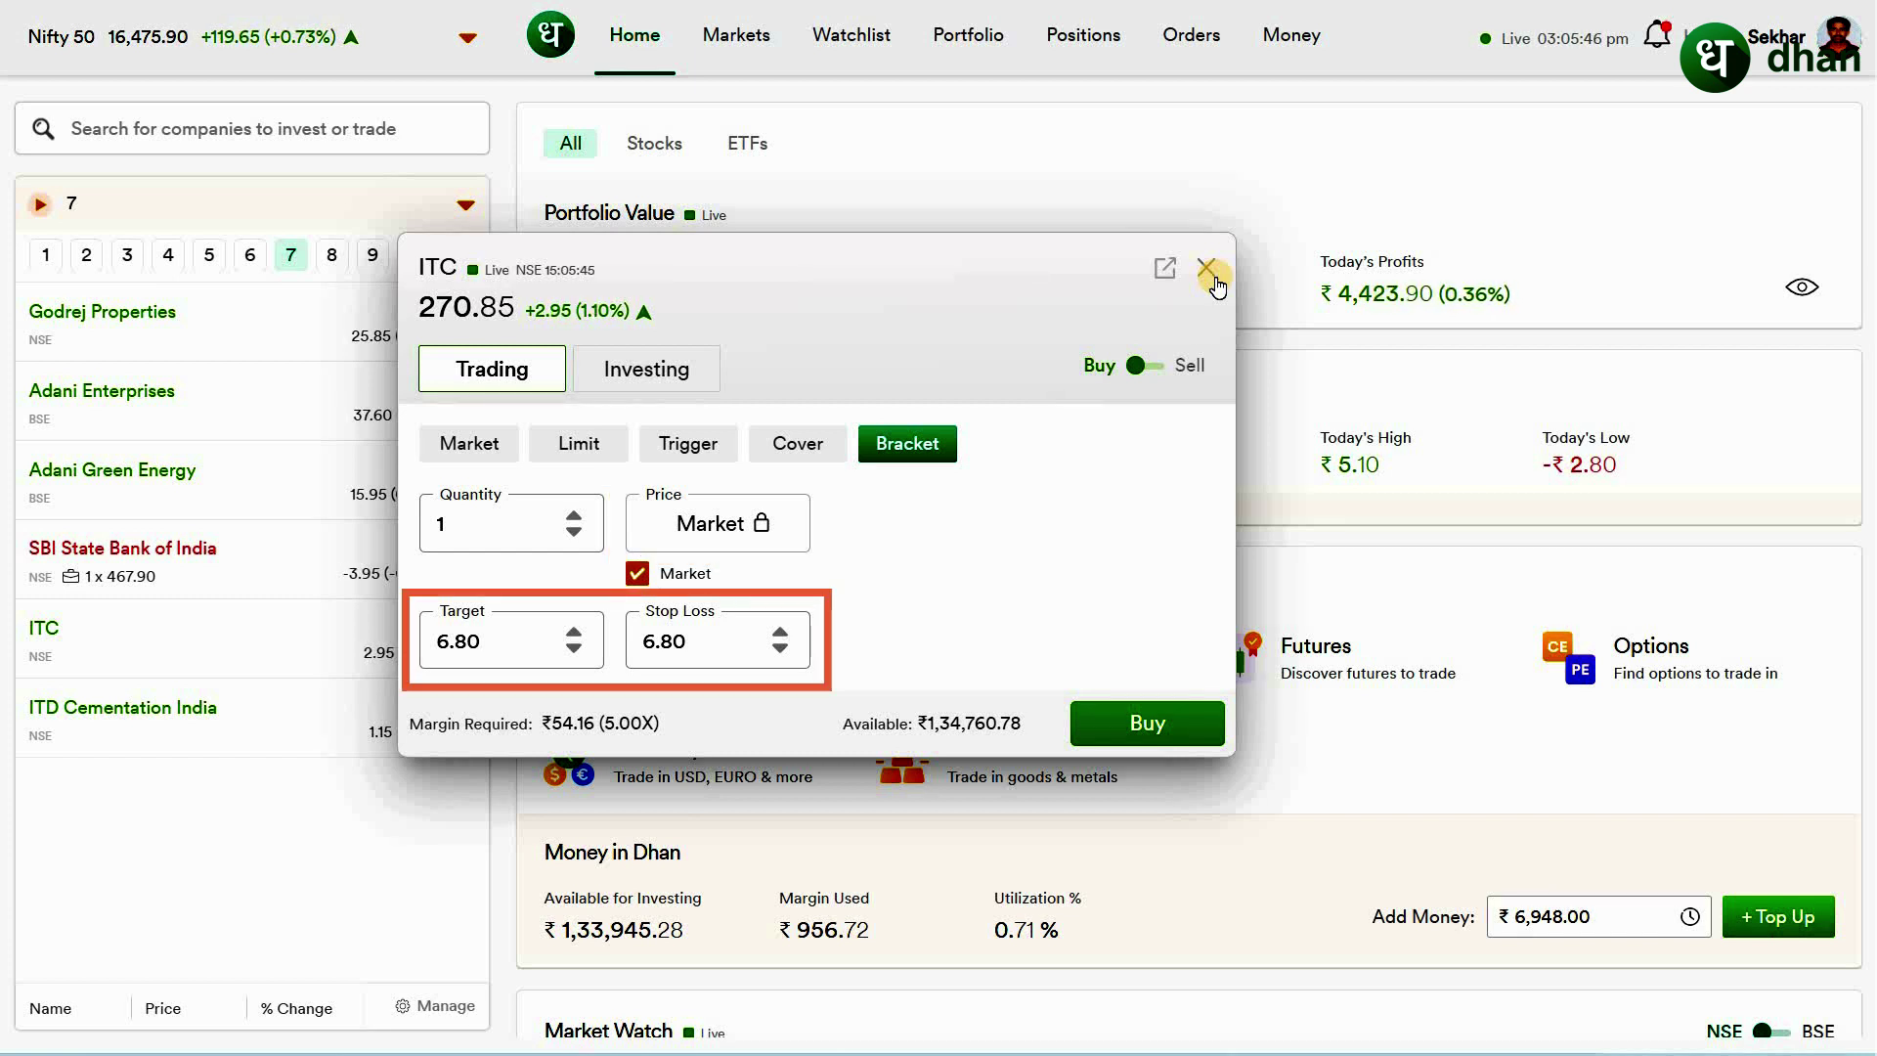
# Show the ITD Cementation India position chart with its 71.45 sell limit and stop lines, drawings hidden
pyautogui.click(1178, 40)
pyautogui.click(1102, 40)
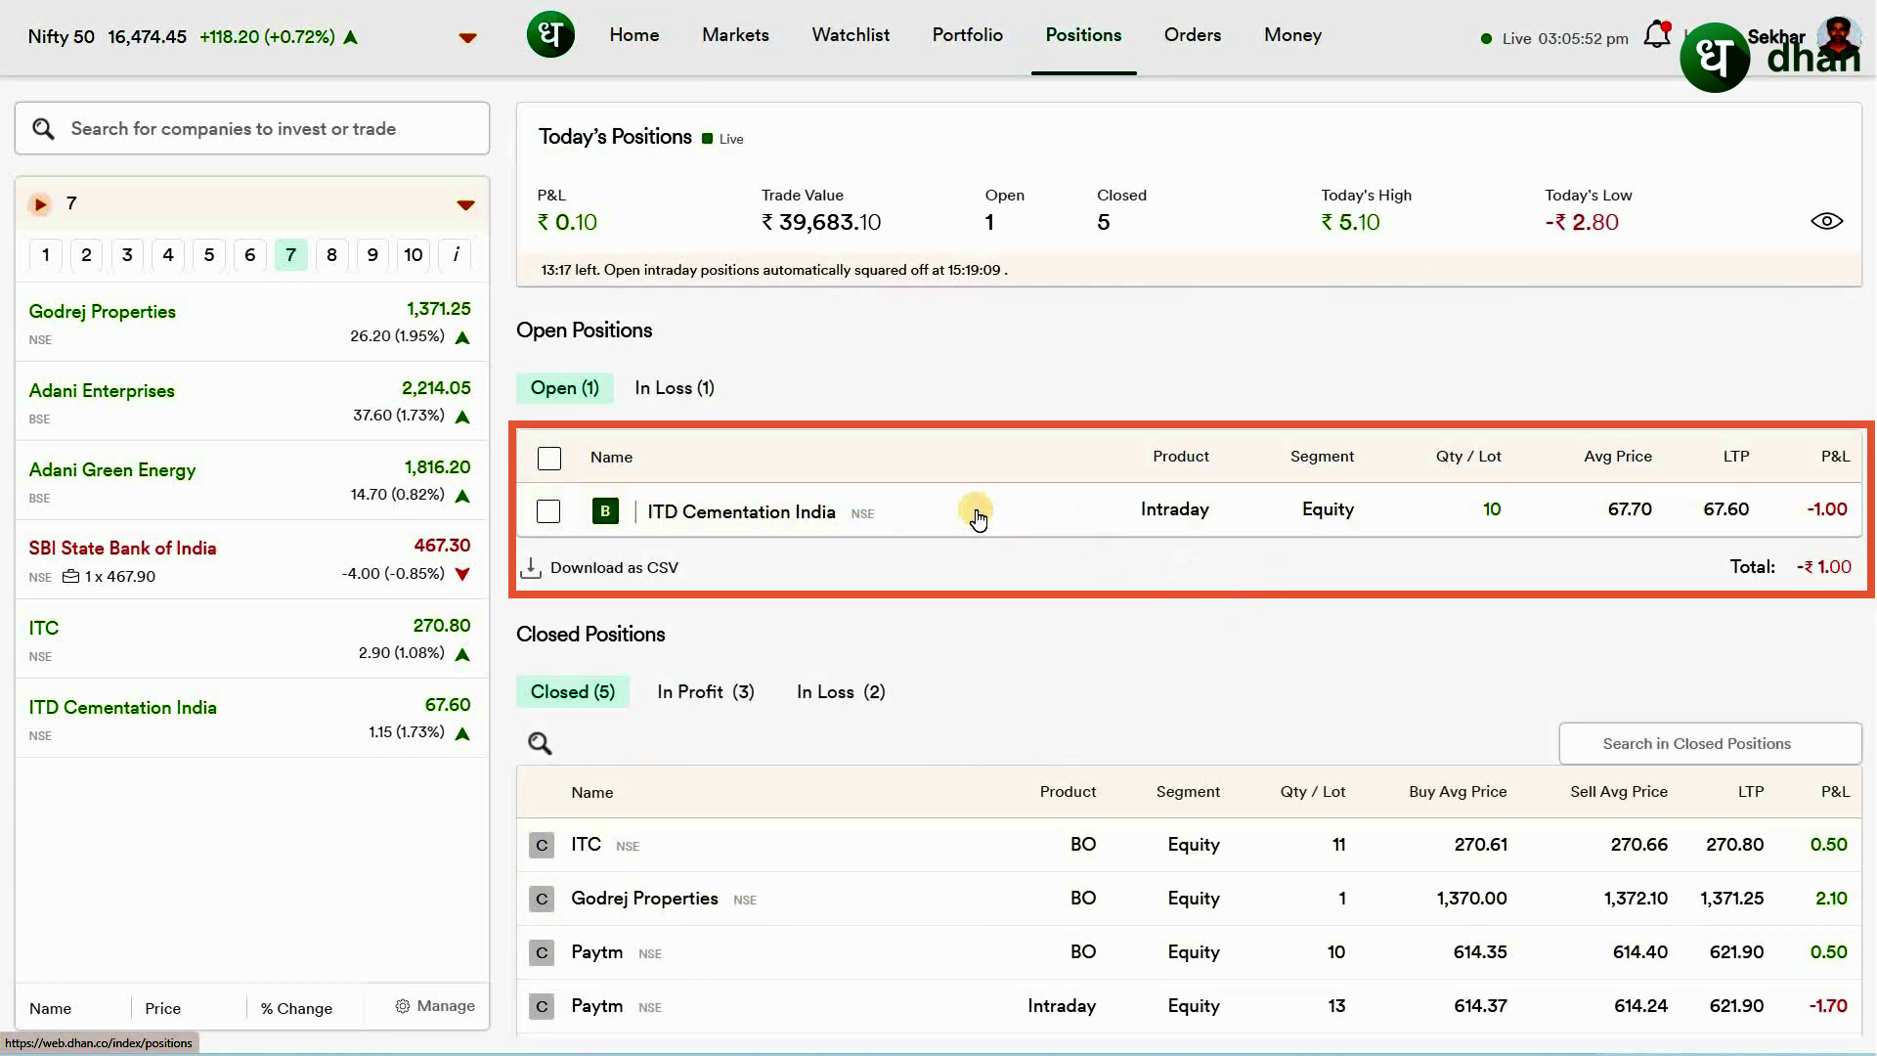
pyautogui.moveTo(1018, 511)
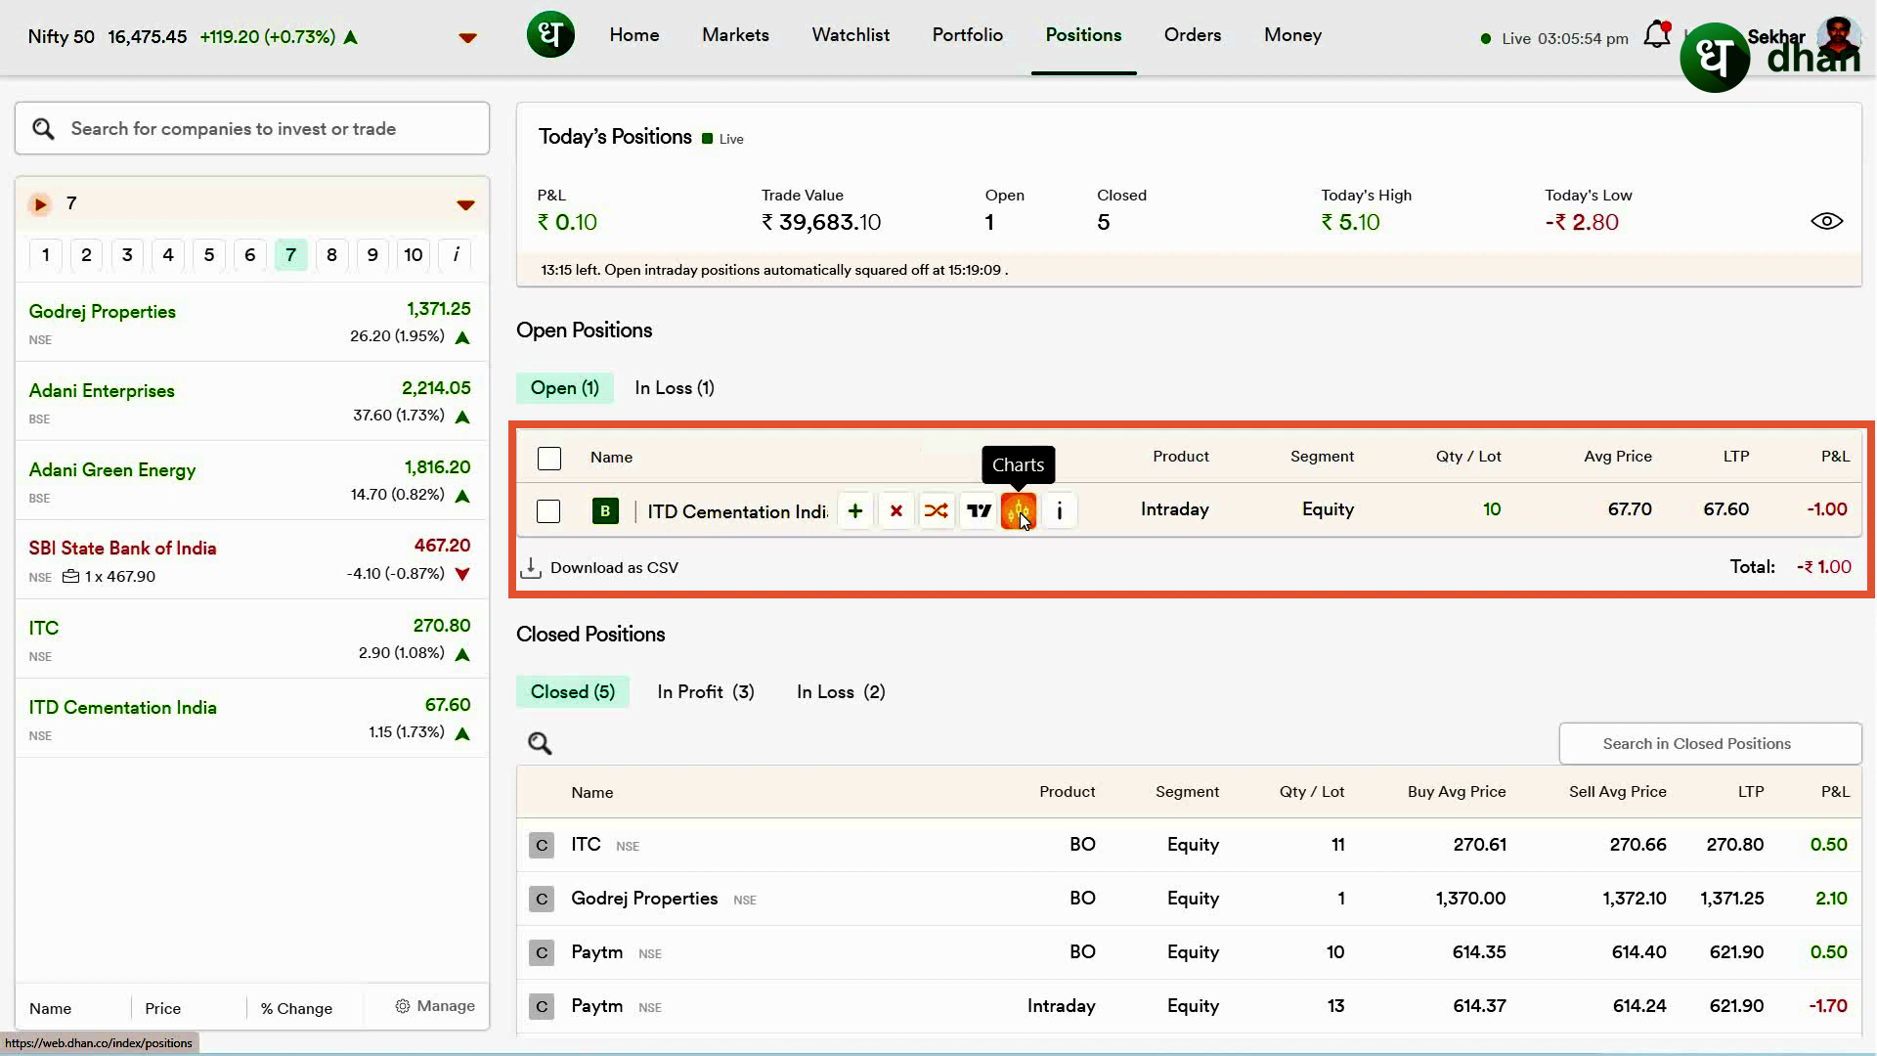
pyautogui.click(1019, 510)
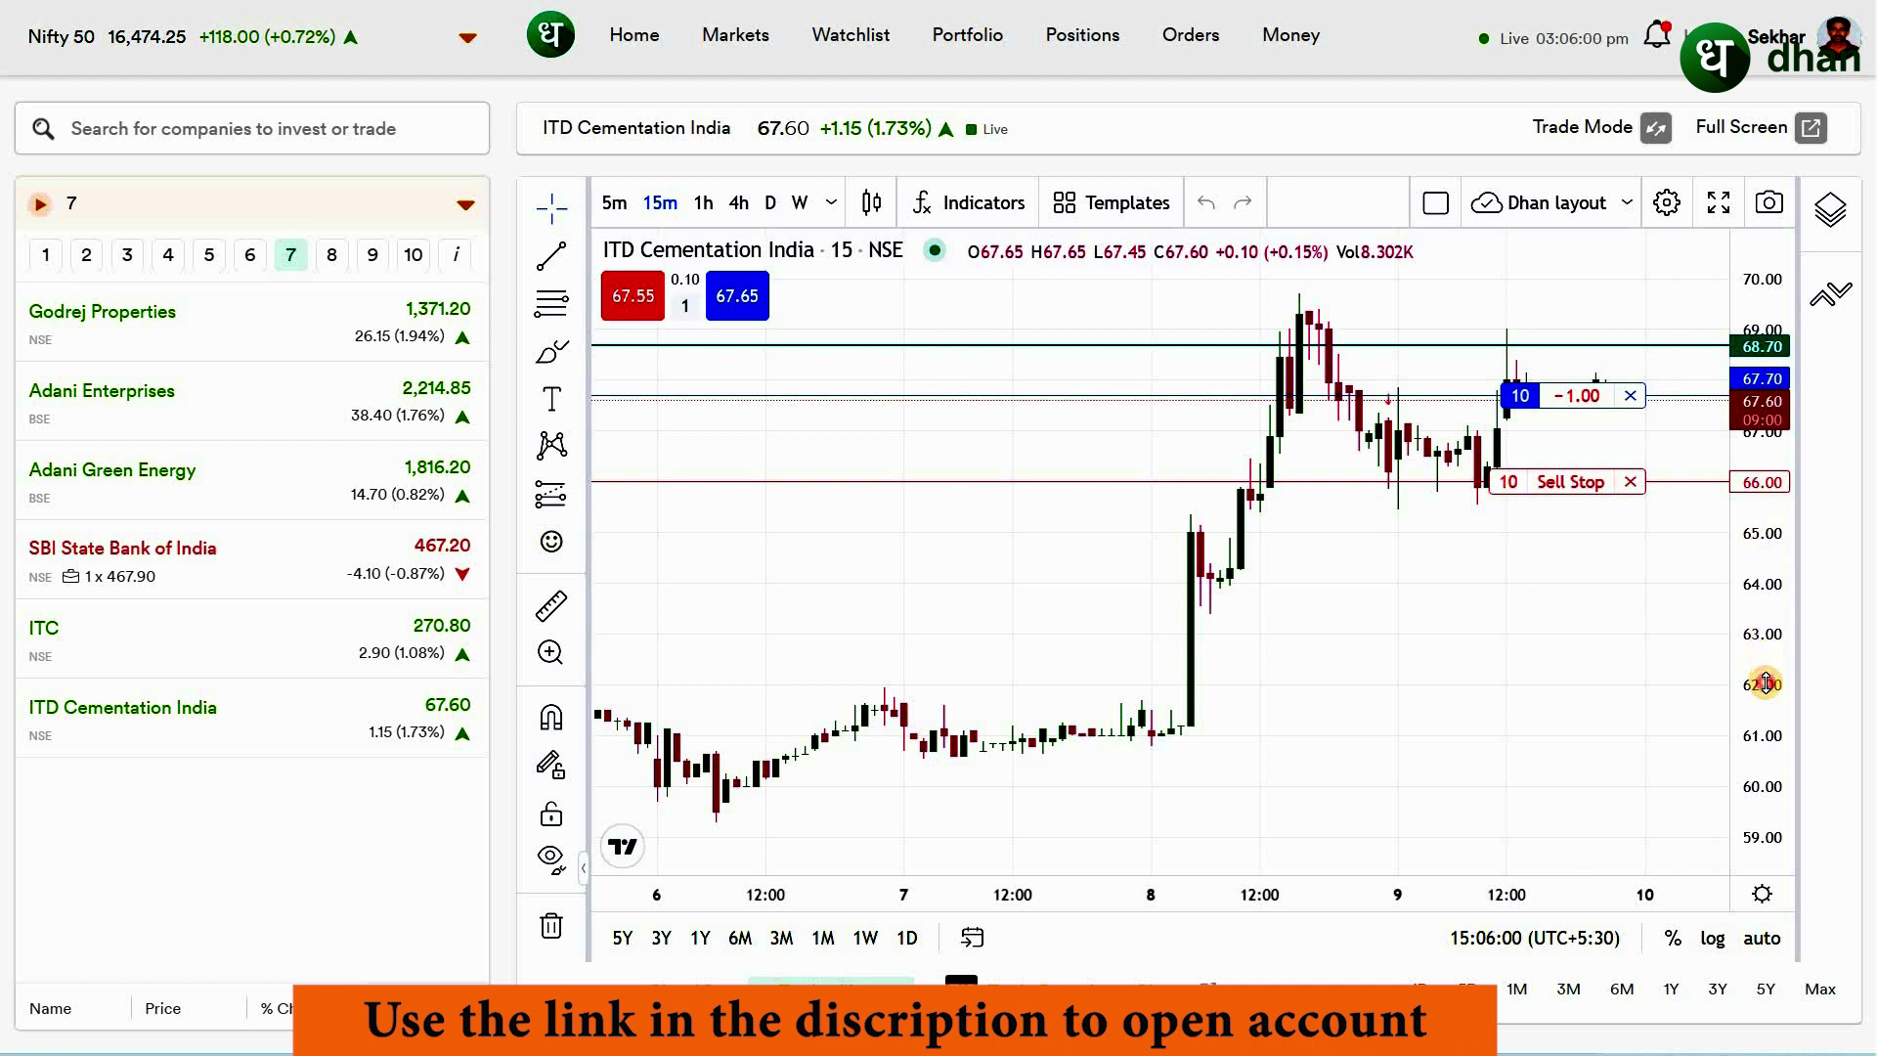
pyautogui.moveTo(1763, 629); pyautogui.dragTo(1753, 677)
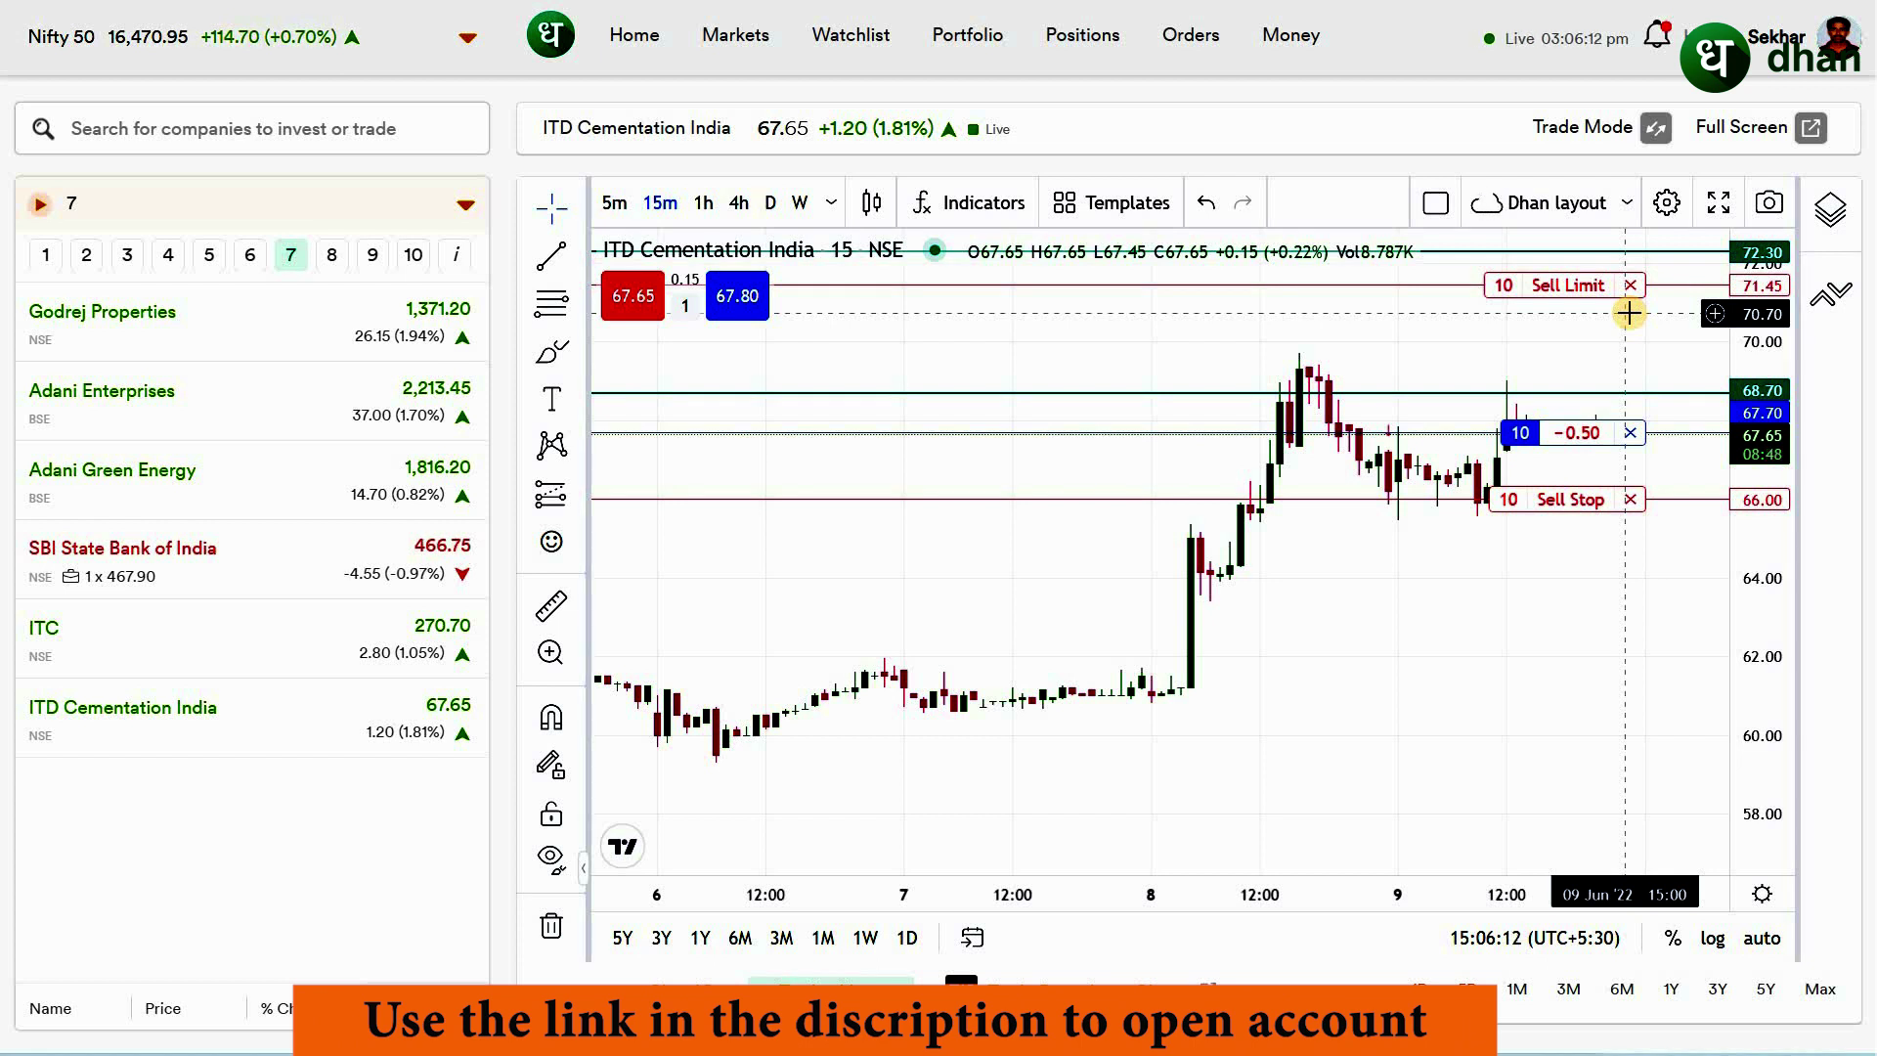
pyautogui.click(549, 858)
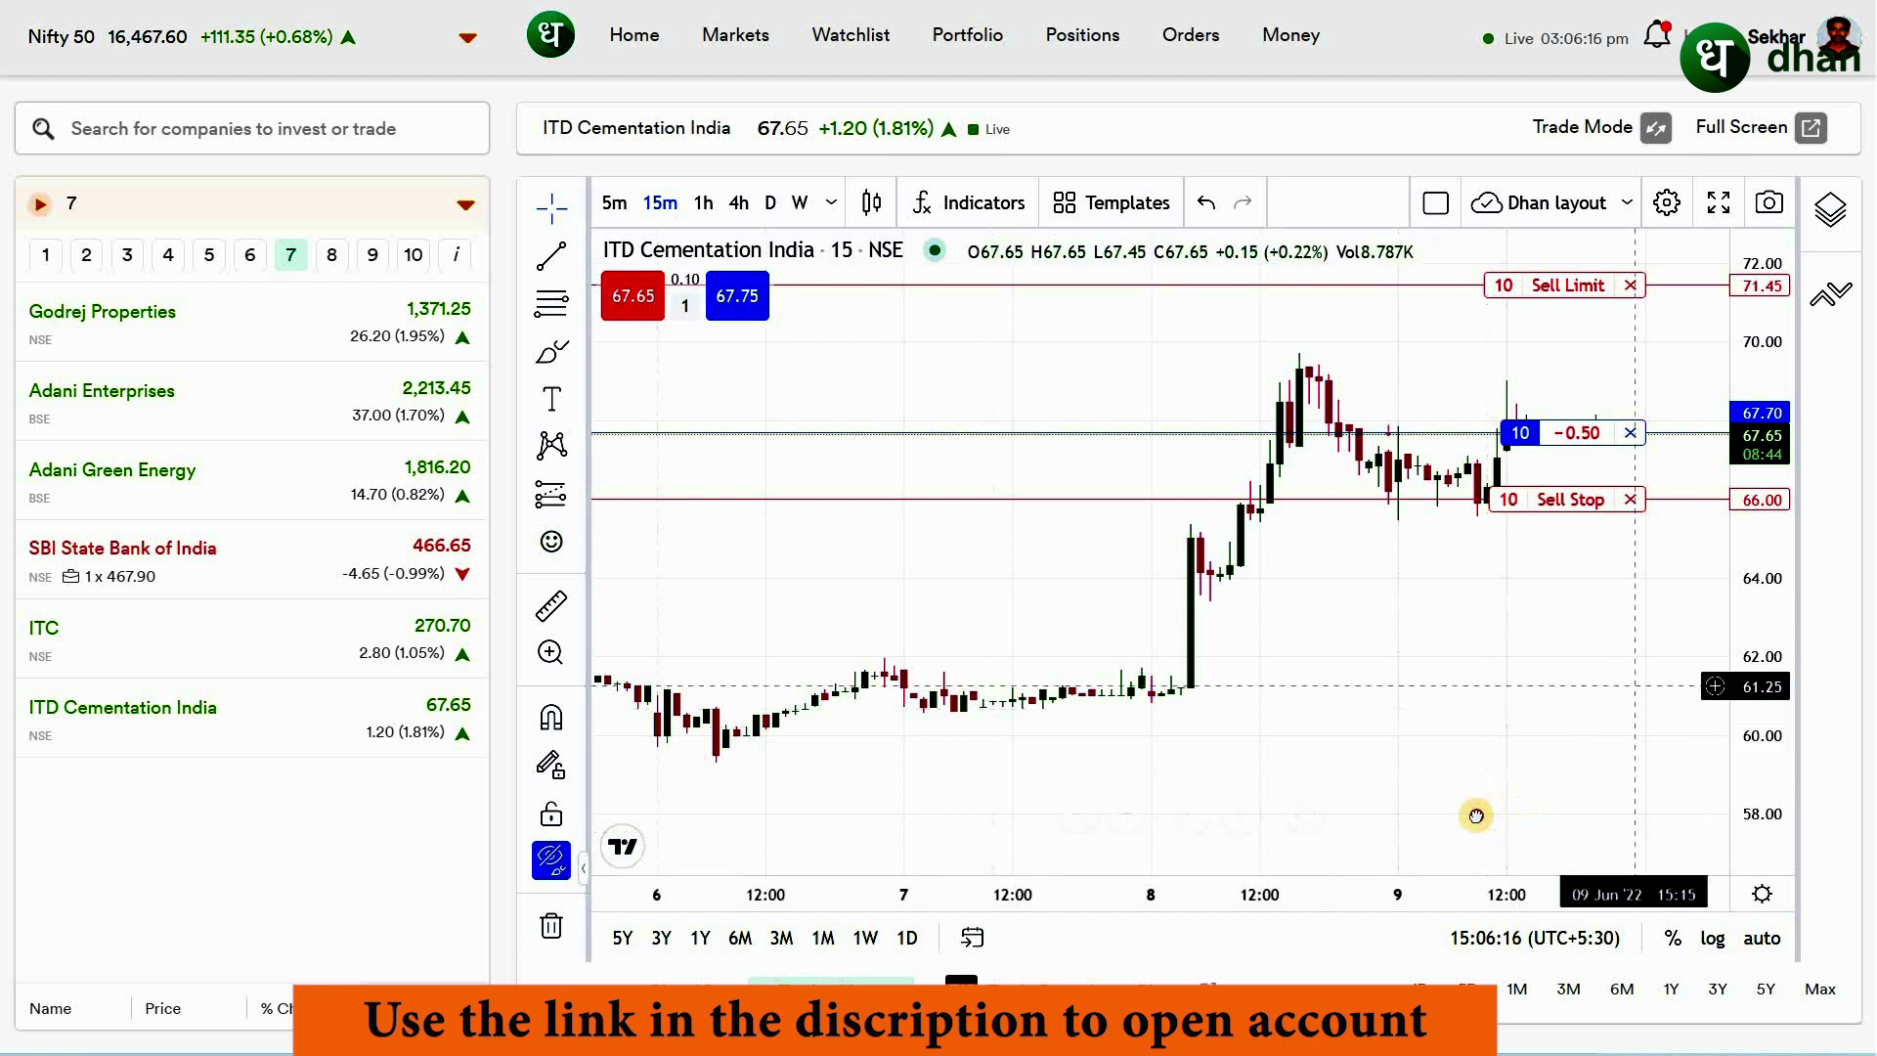
pyautogui.hscroll(5, 1383, 816)
pyautogui.hscroll(5, 1383, 816)
pyautogui.hscroll(3, 1383, 816)
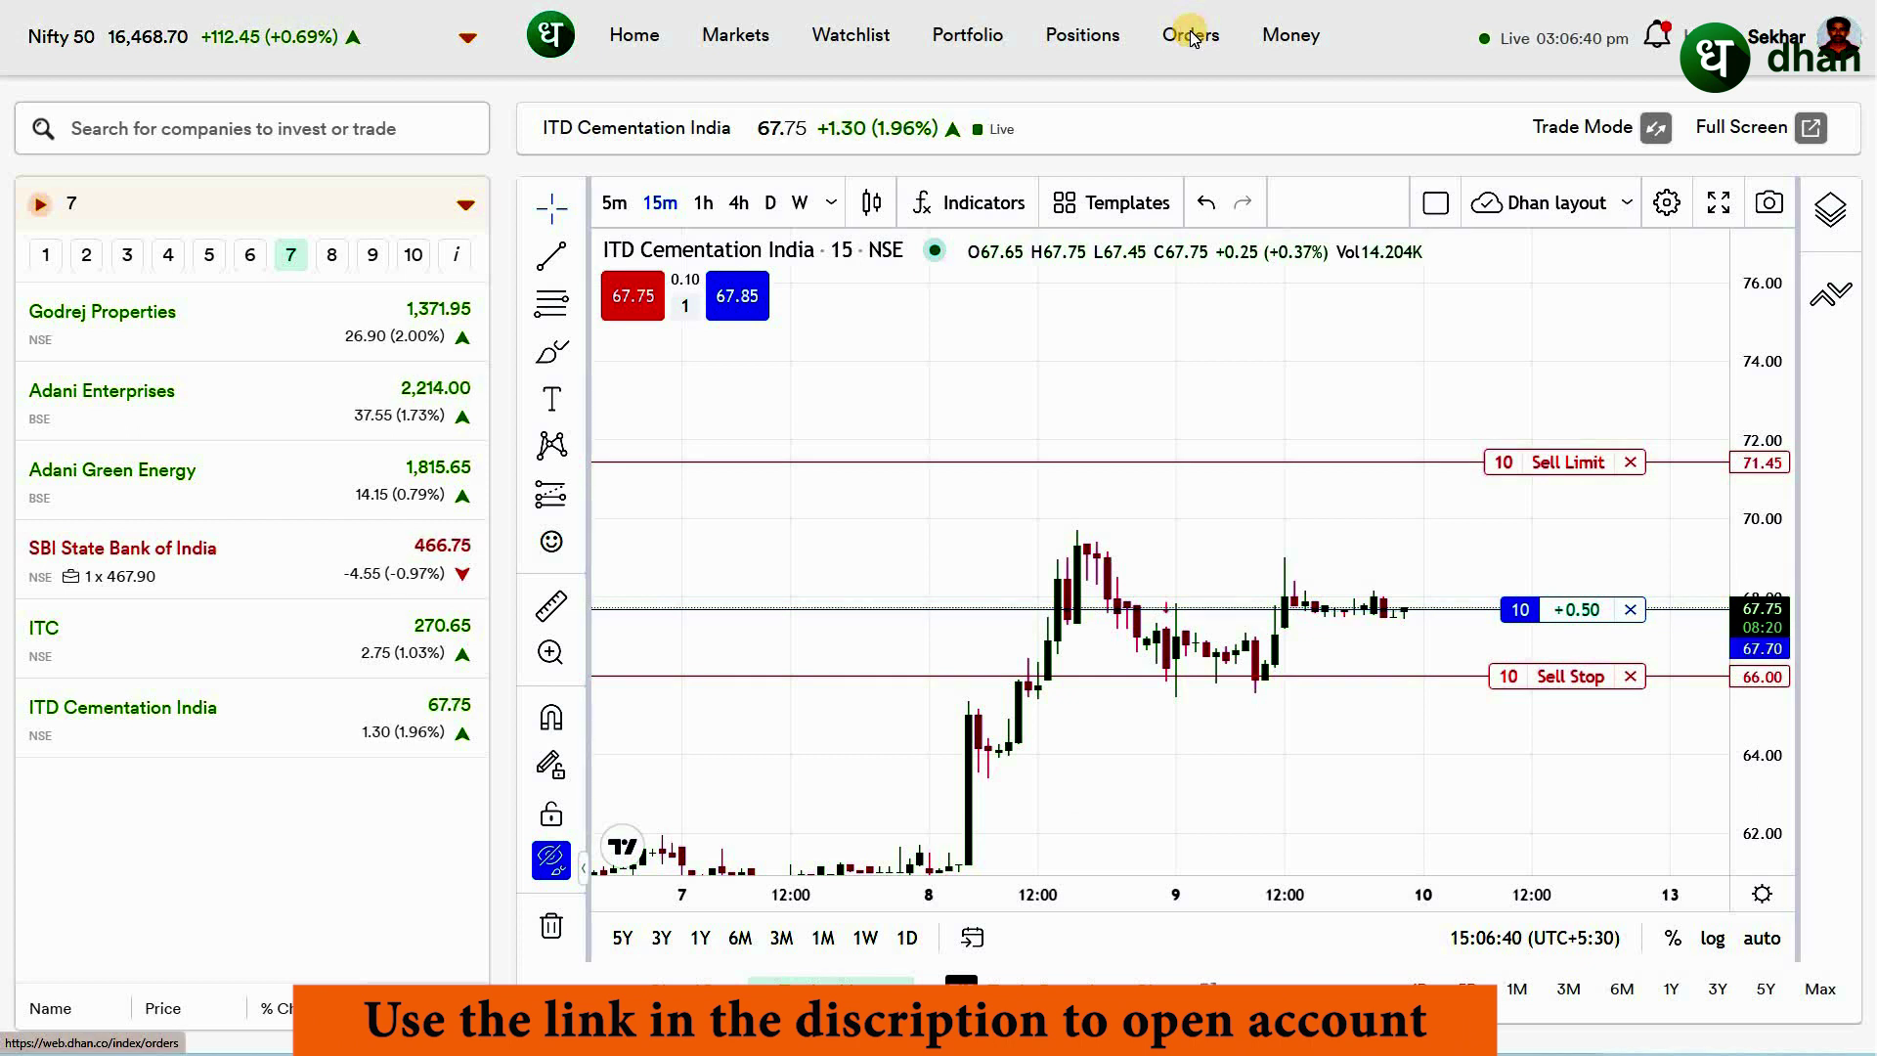
# Check the empty Forever orders list, then return to today's orders with the two ITD legs pending
pyautogui.click(1191, 36)
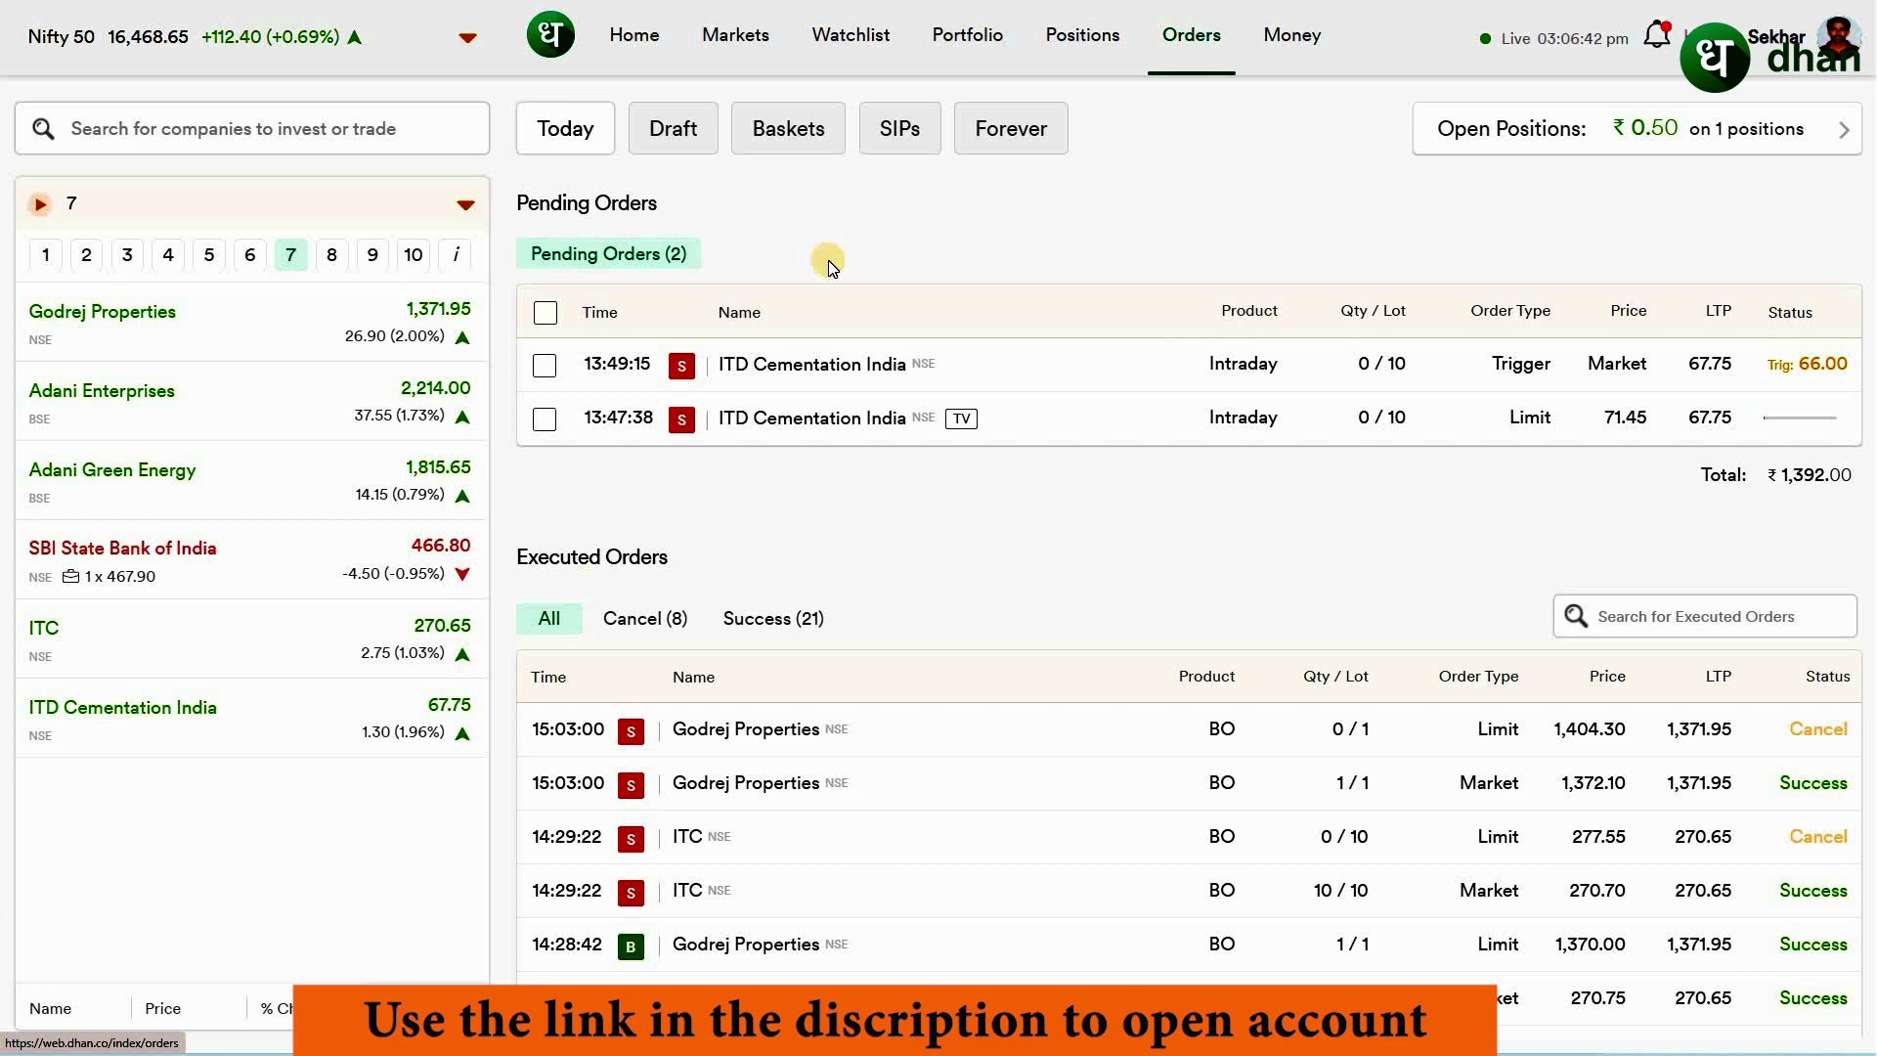
pyautogui.click(1016, 127)
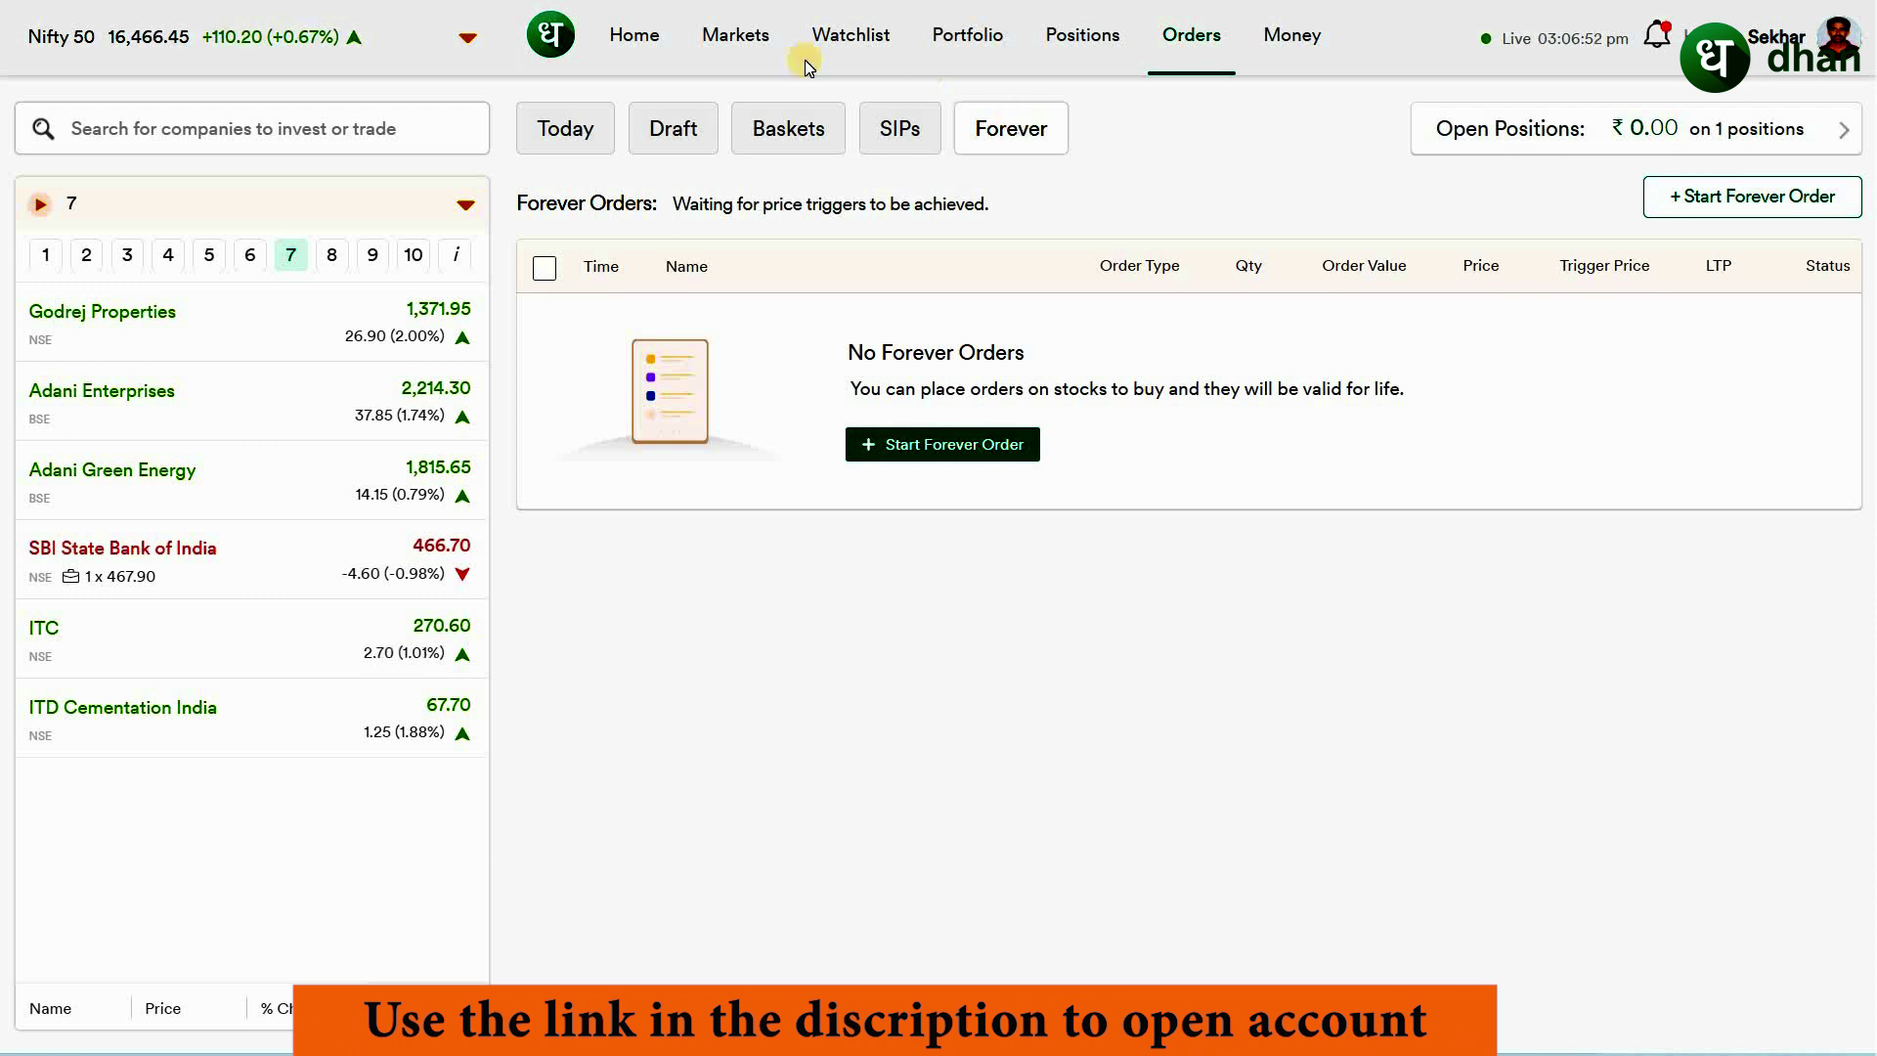
pyautogui.click(557, 130)
pyautogui.moveTo(133, 642)
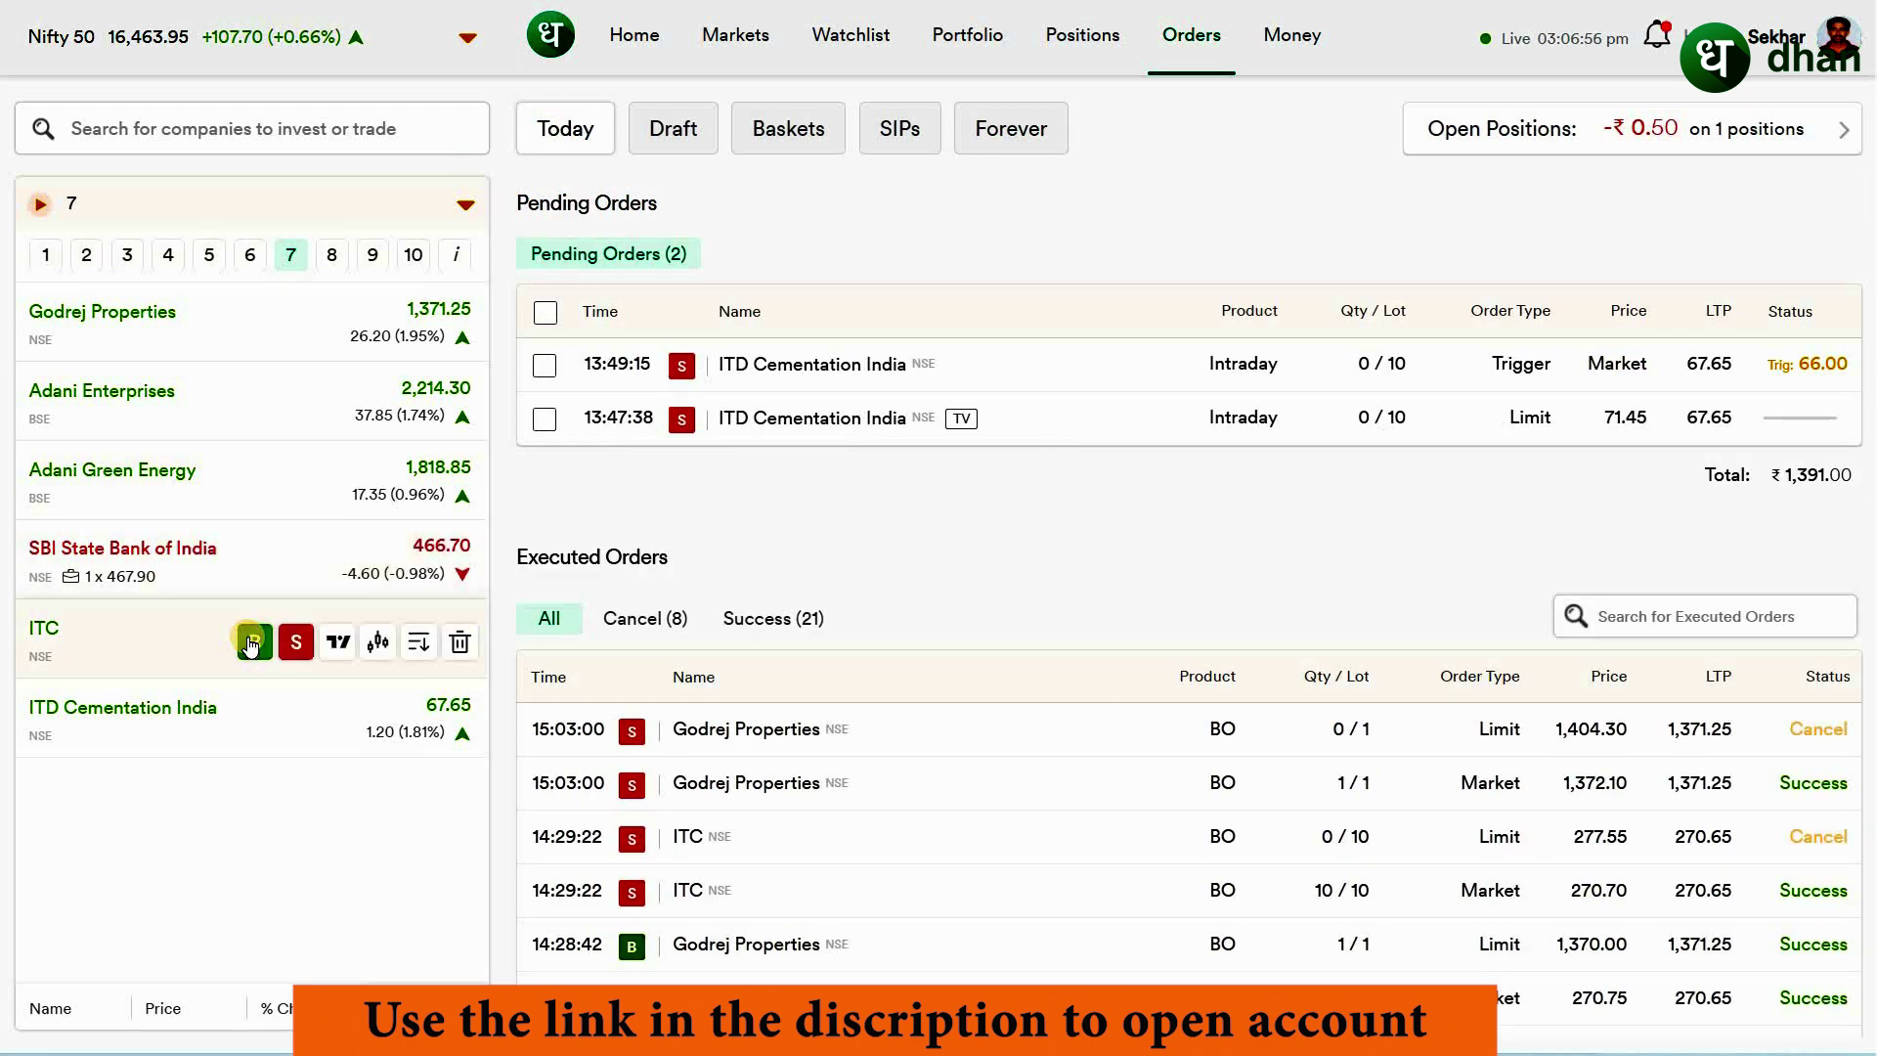
# Submit a bracket market buy for 3 ITC shares, leaving target and stop-loss sell legs pending
pyautogui.click(251, 645)
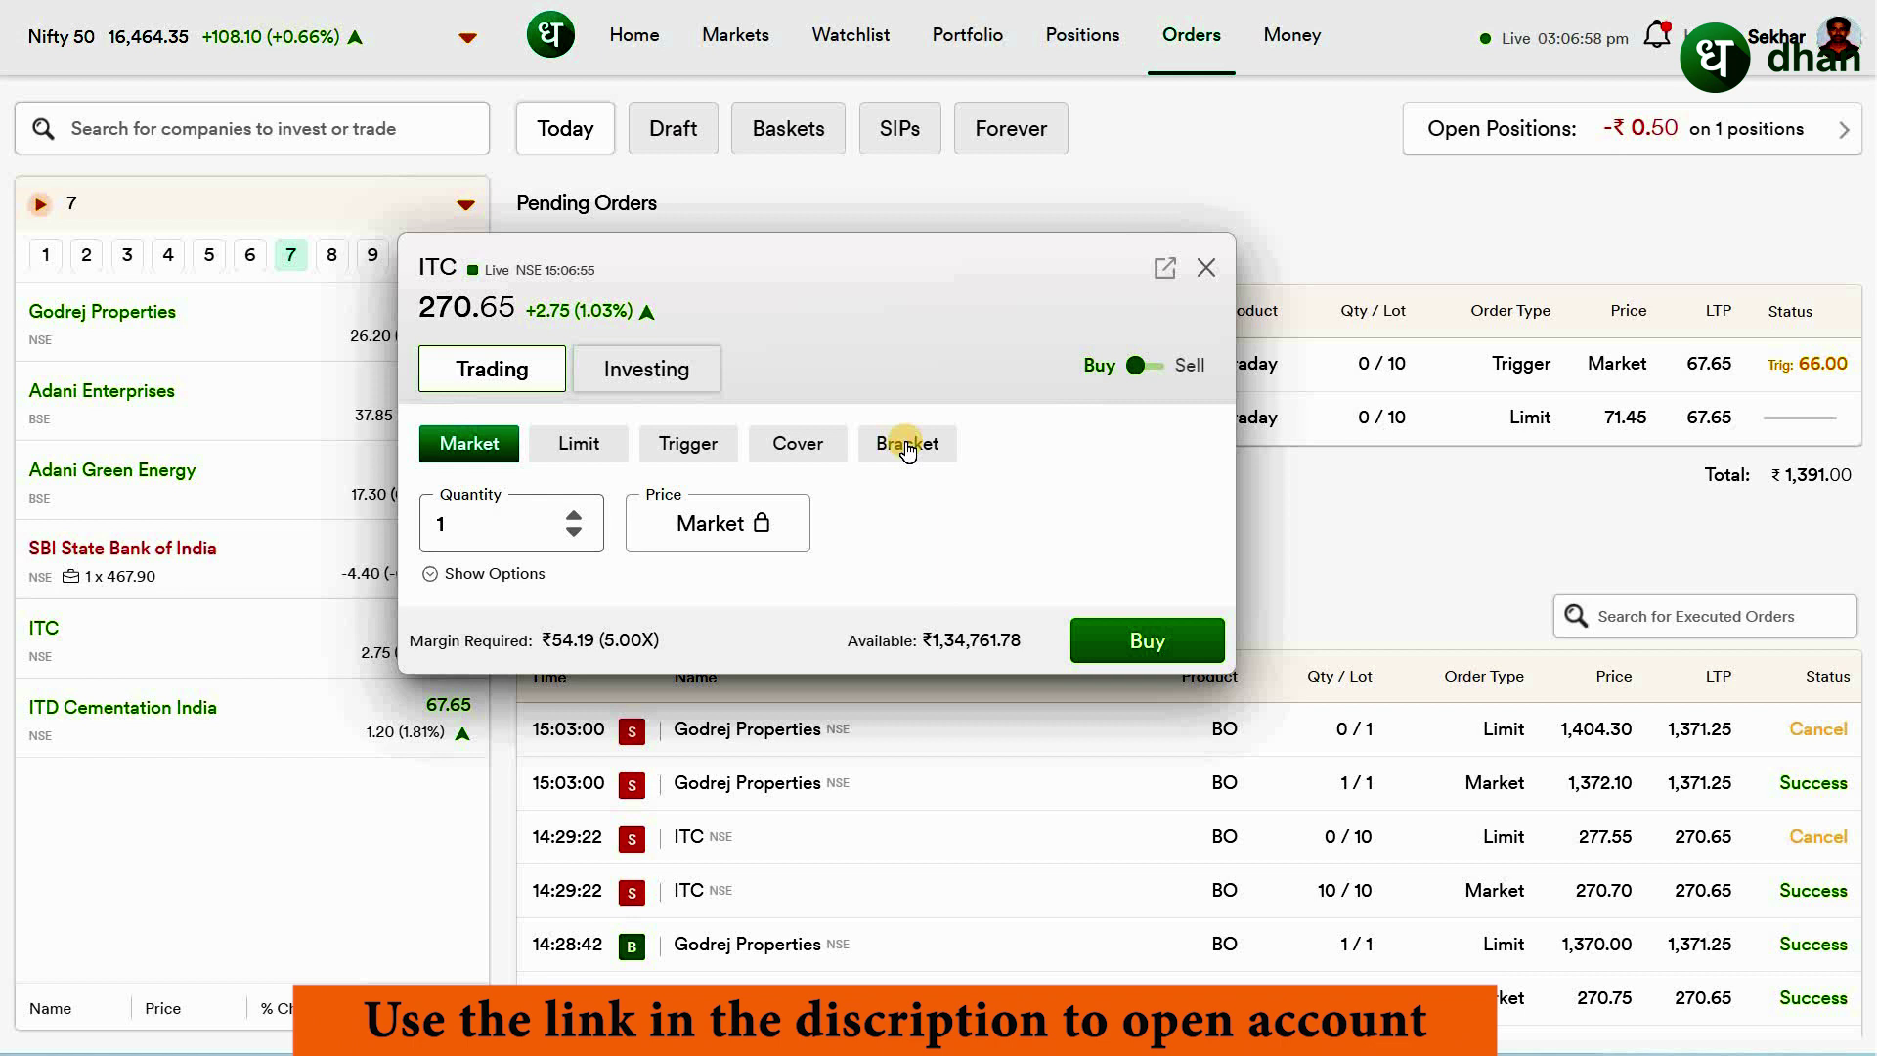
pyautogui.click(906, 445)
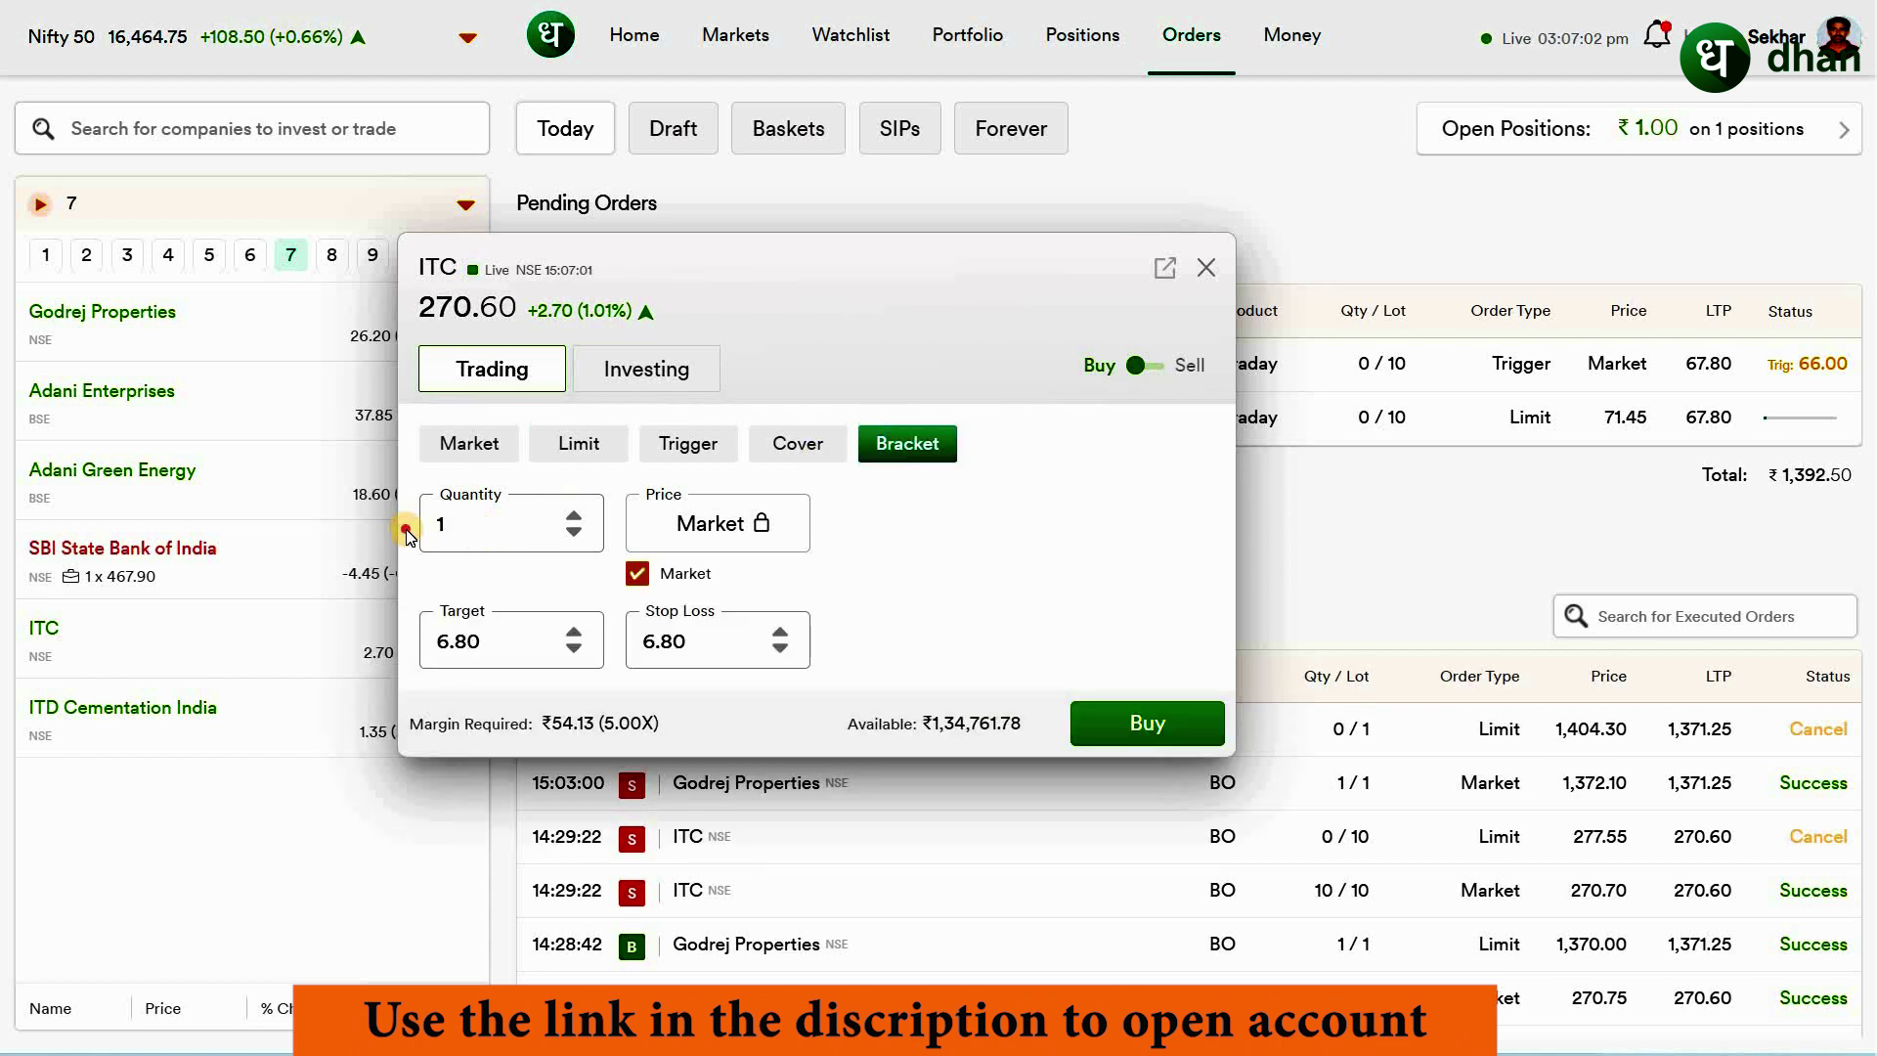
pyautogui.press('BackSpace')
pyautogui.write('3')
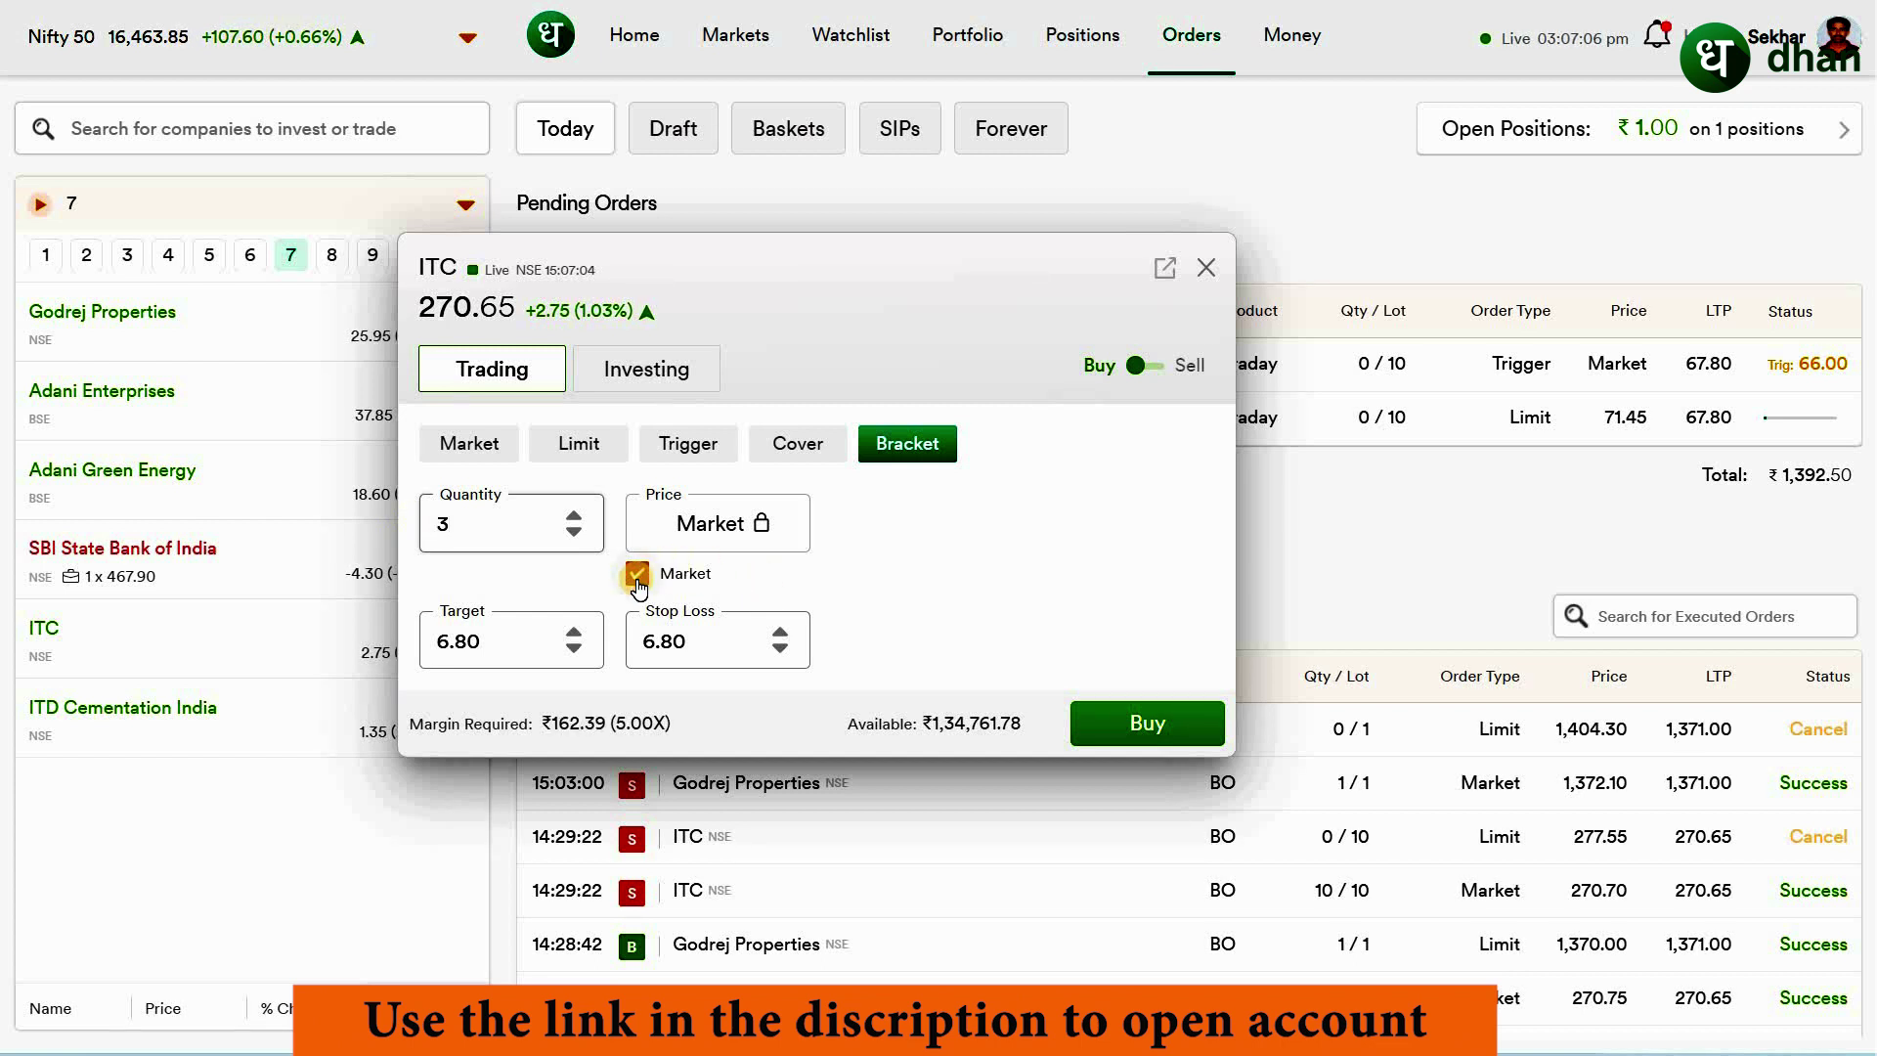
pyautogui.click(637, 578)
pyautogui.click(638, 582)
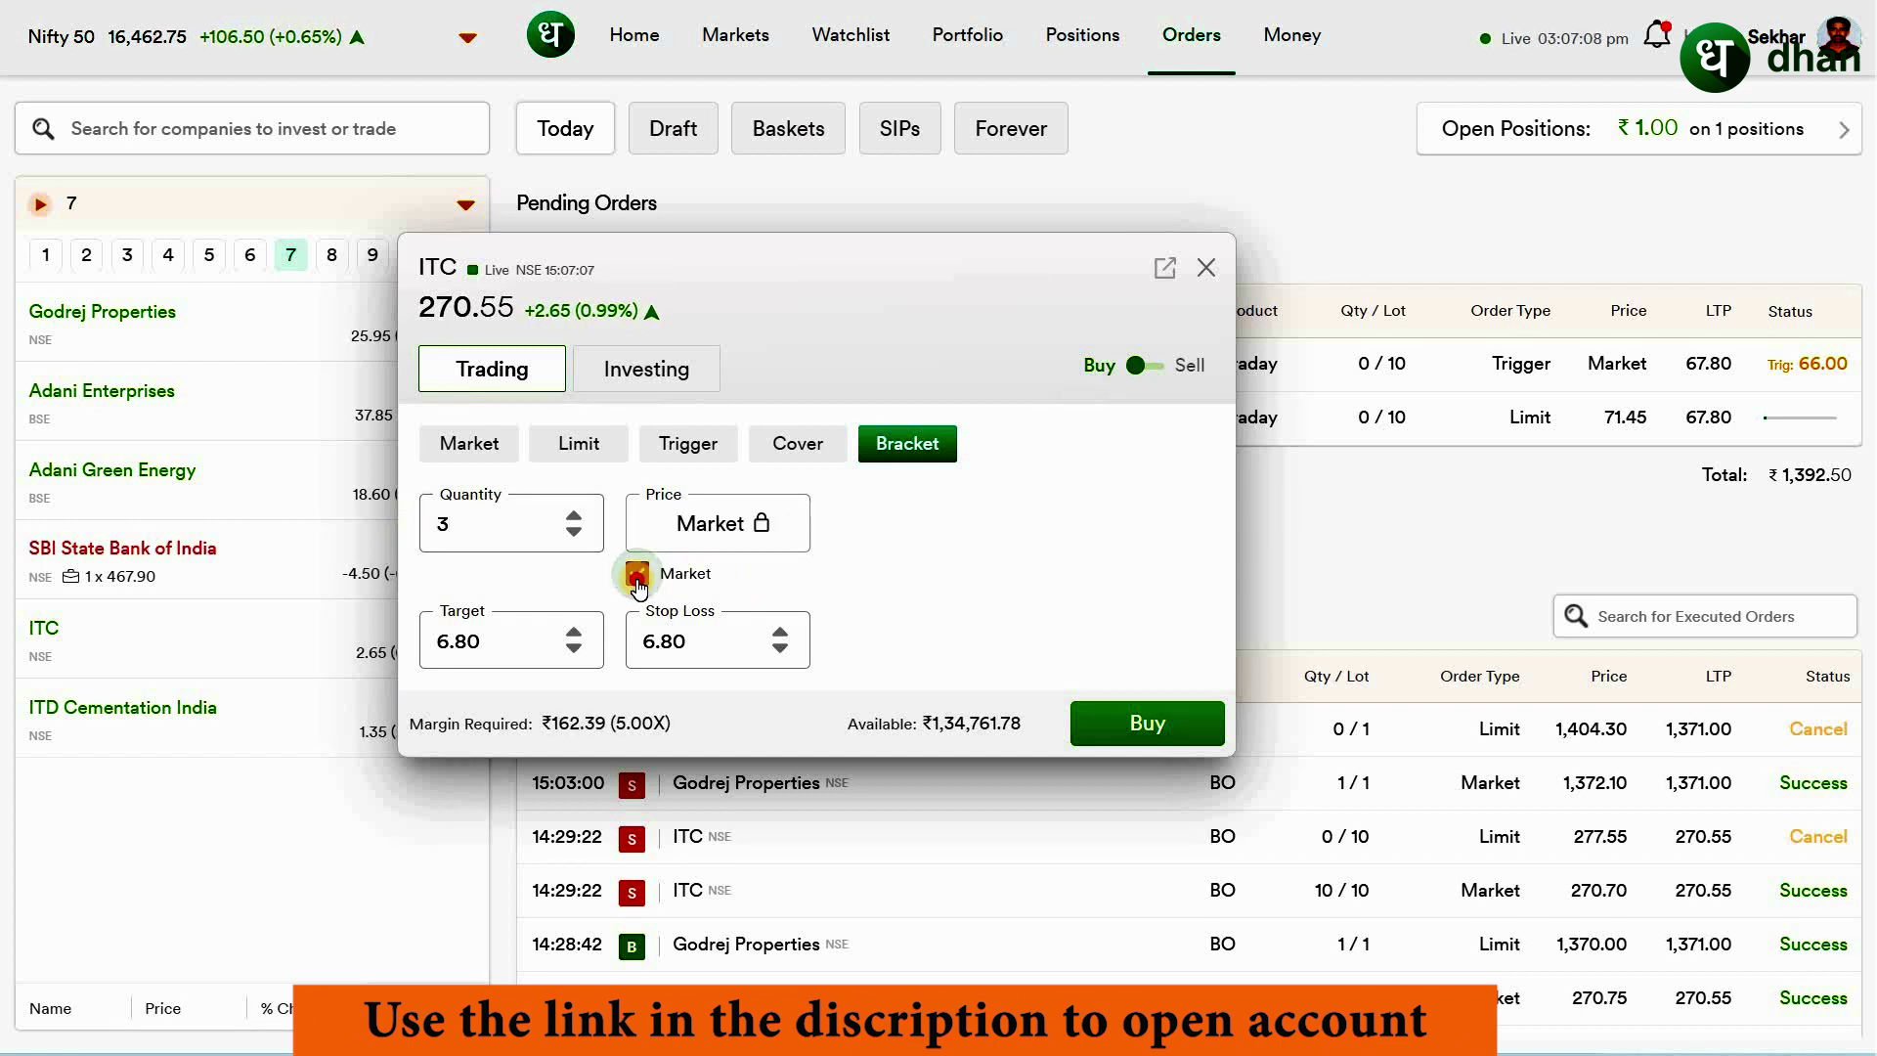
pyautogui.click(637, 581)
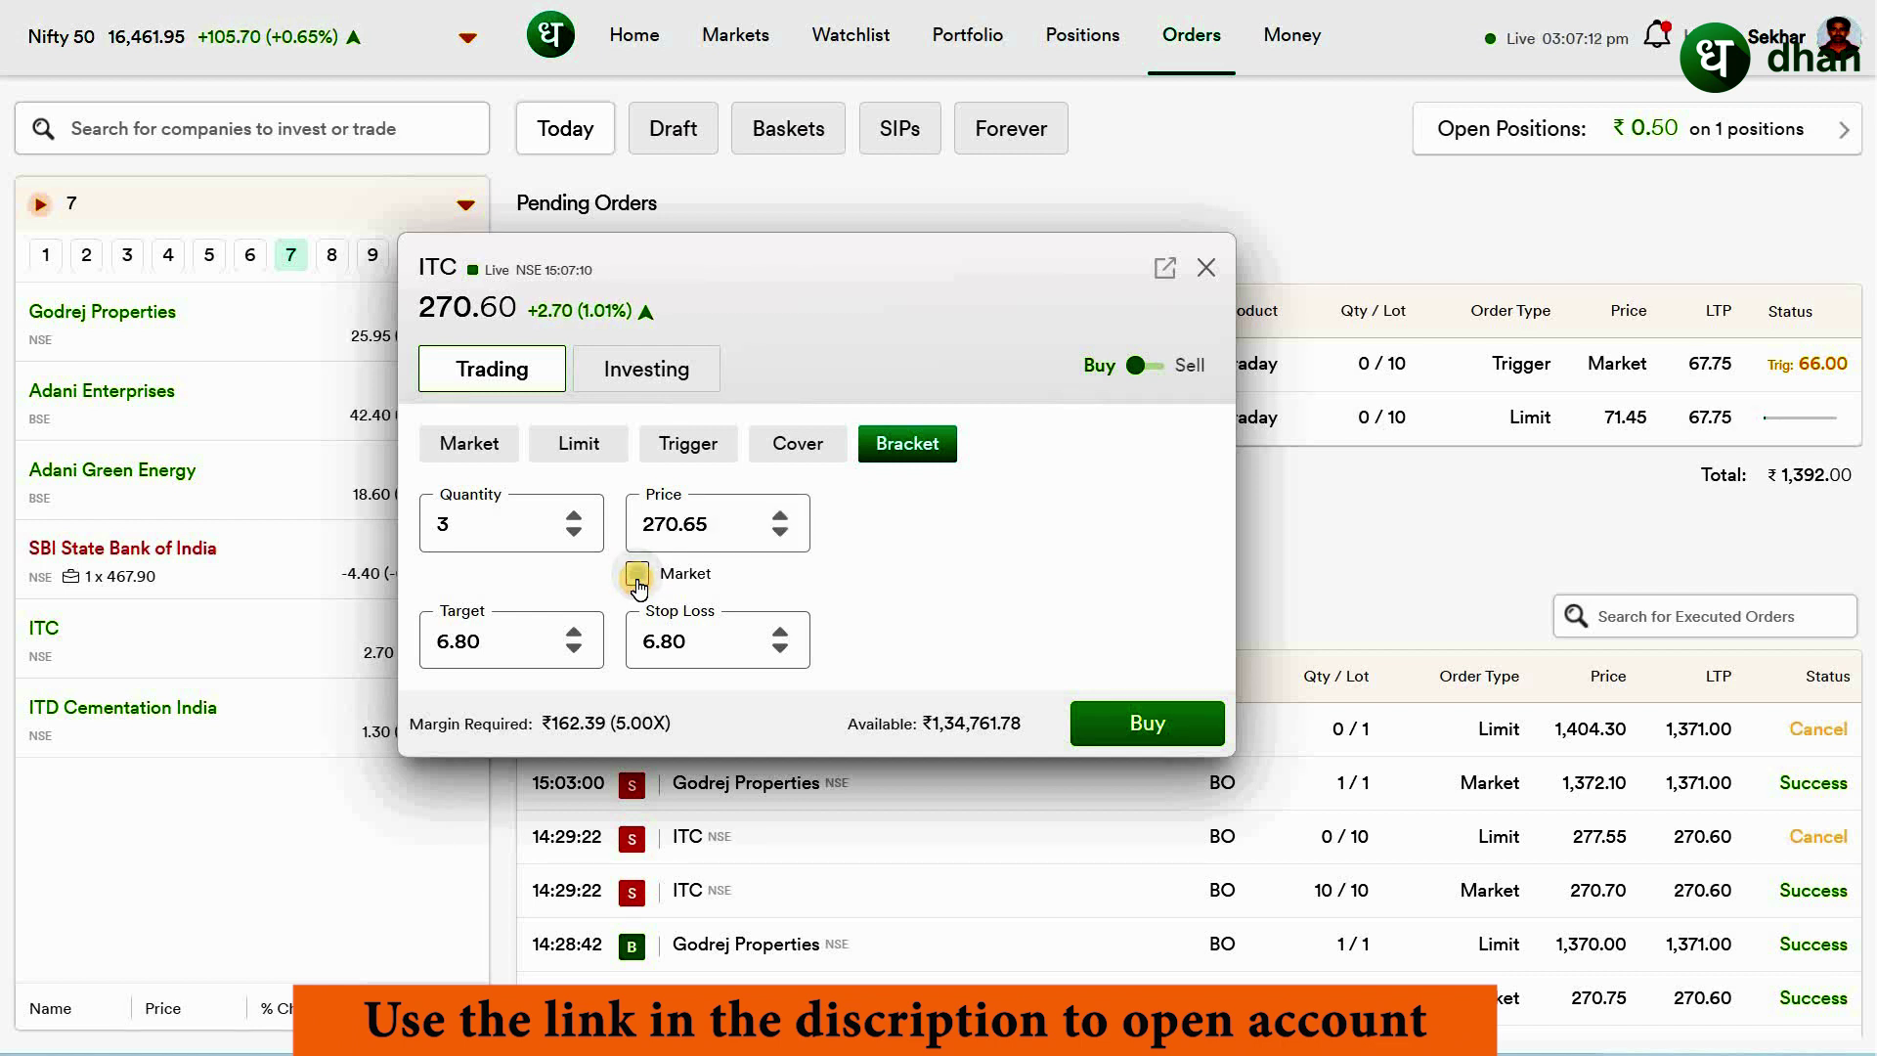
pyautogui.click(639, 581)
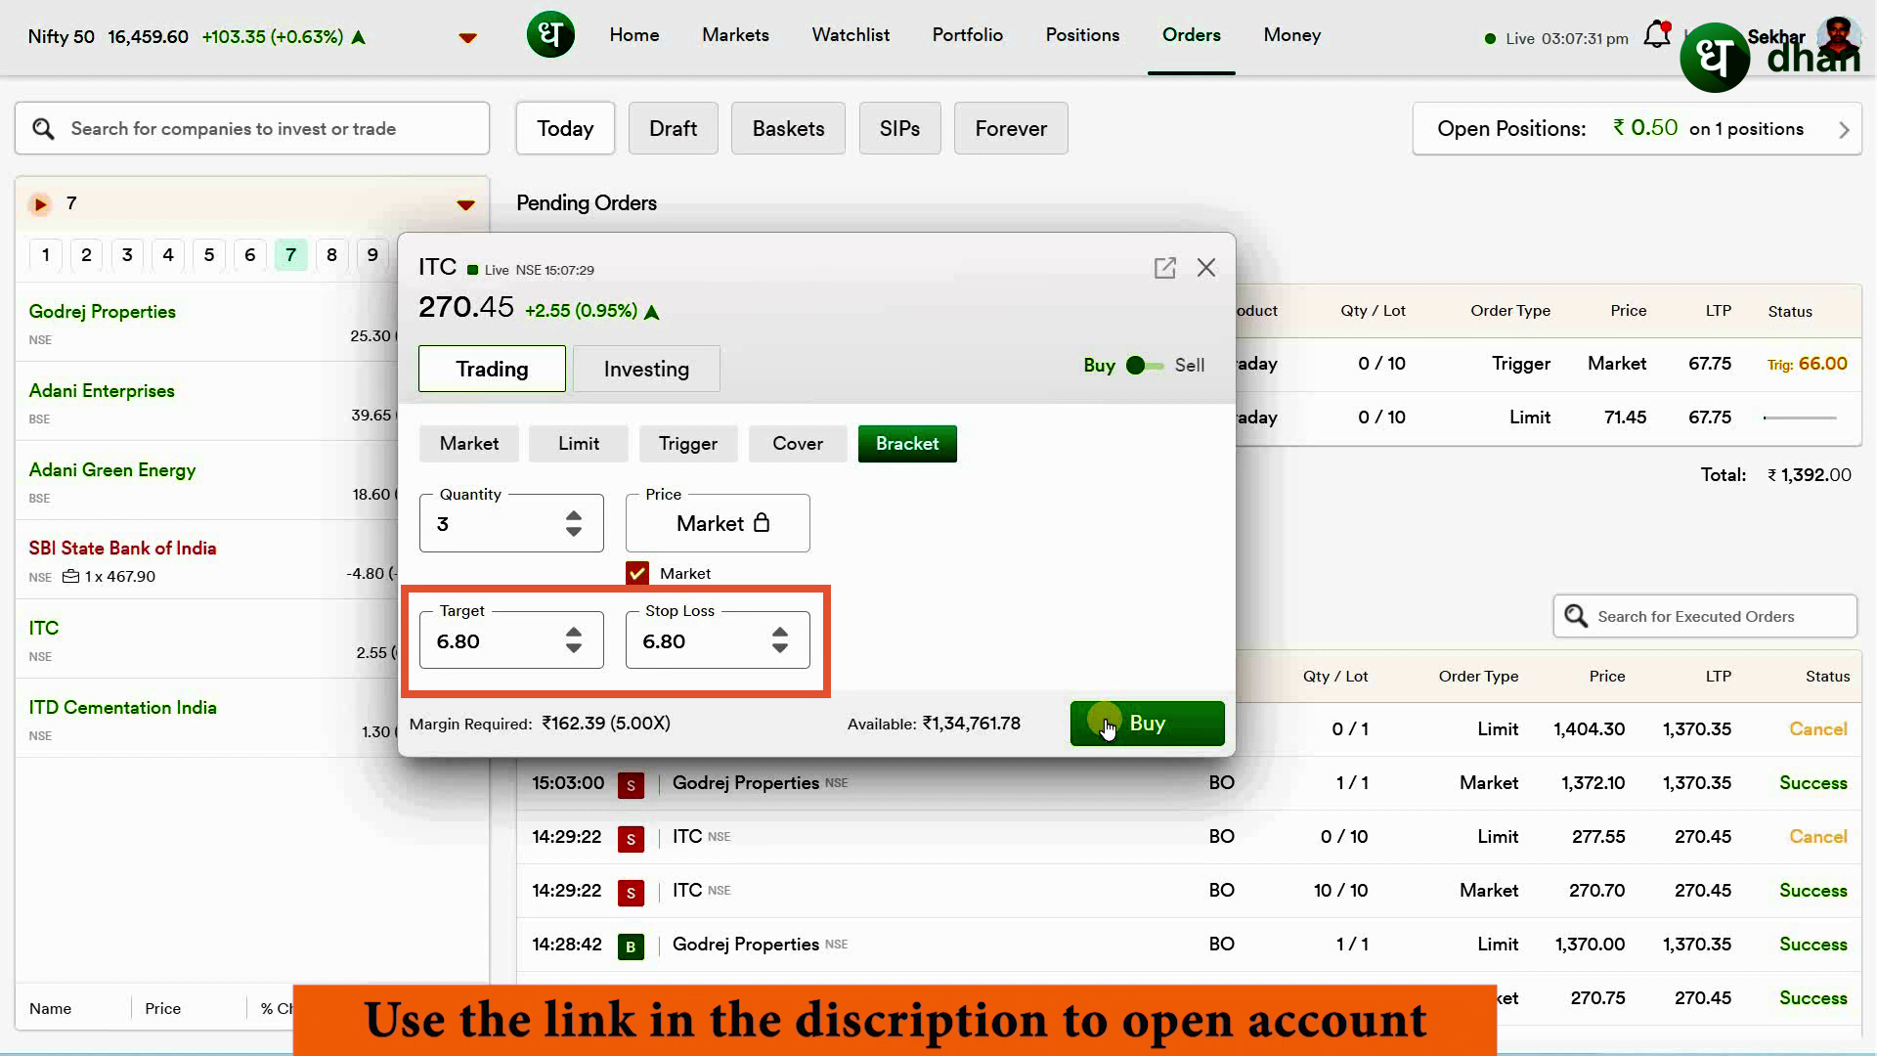
pyautogui.click(1104, 722)
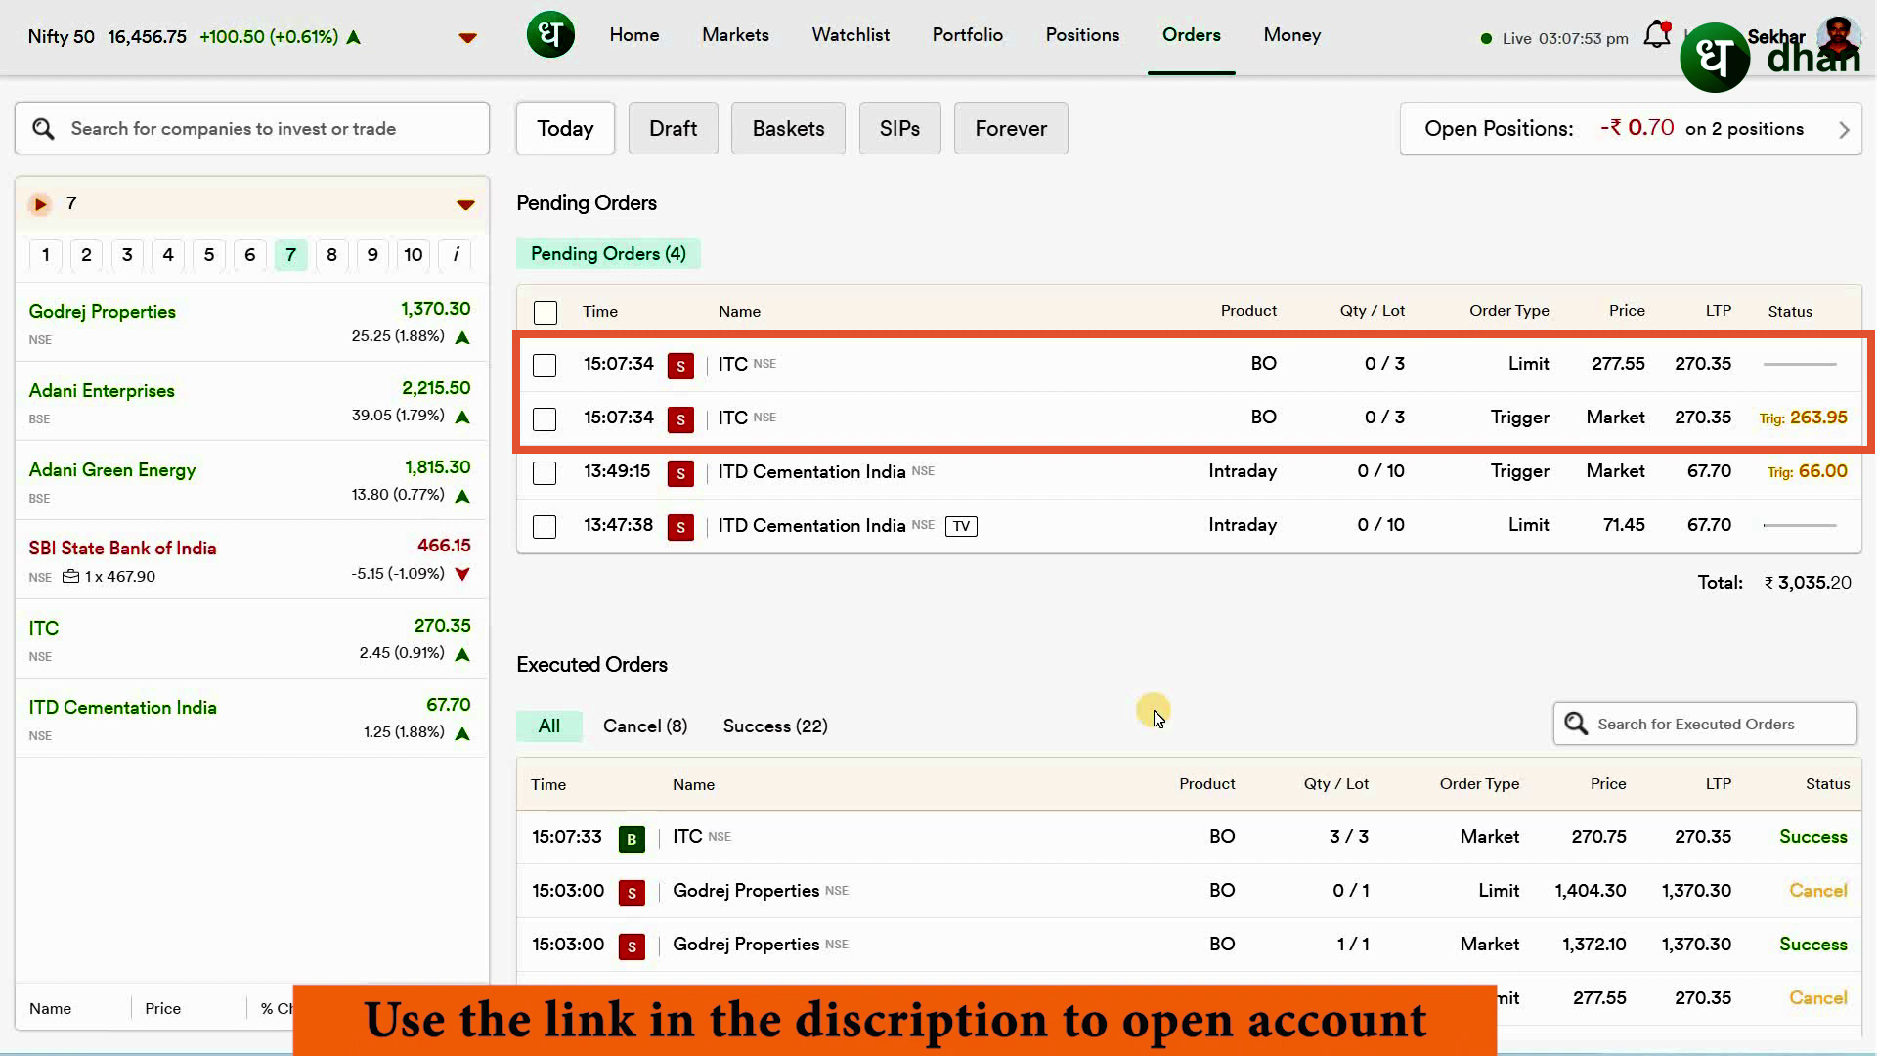
# Cancel both pending ITD Cementation India sell orders (trigger and limit) with confirmation
pyautogui.moveTo(881, 471)
pyautogui.click(1144, 471)
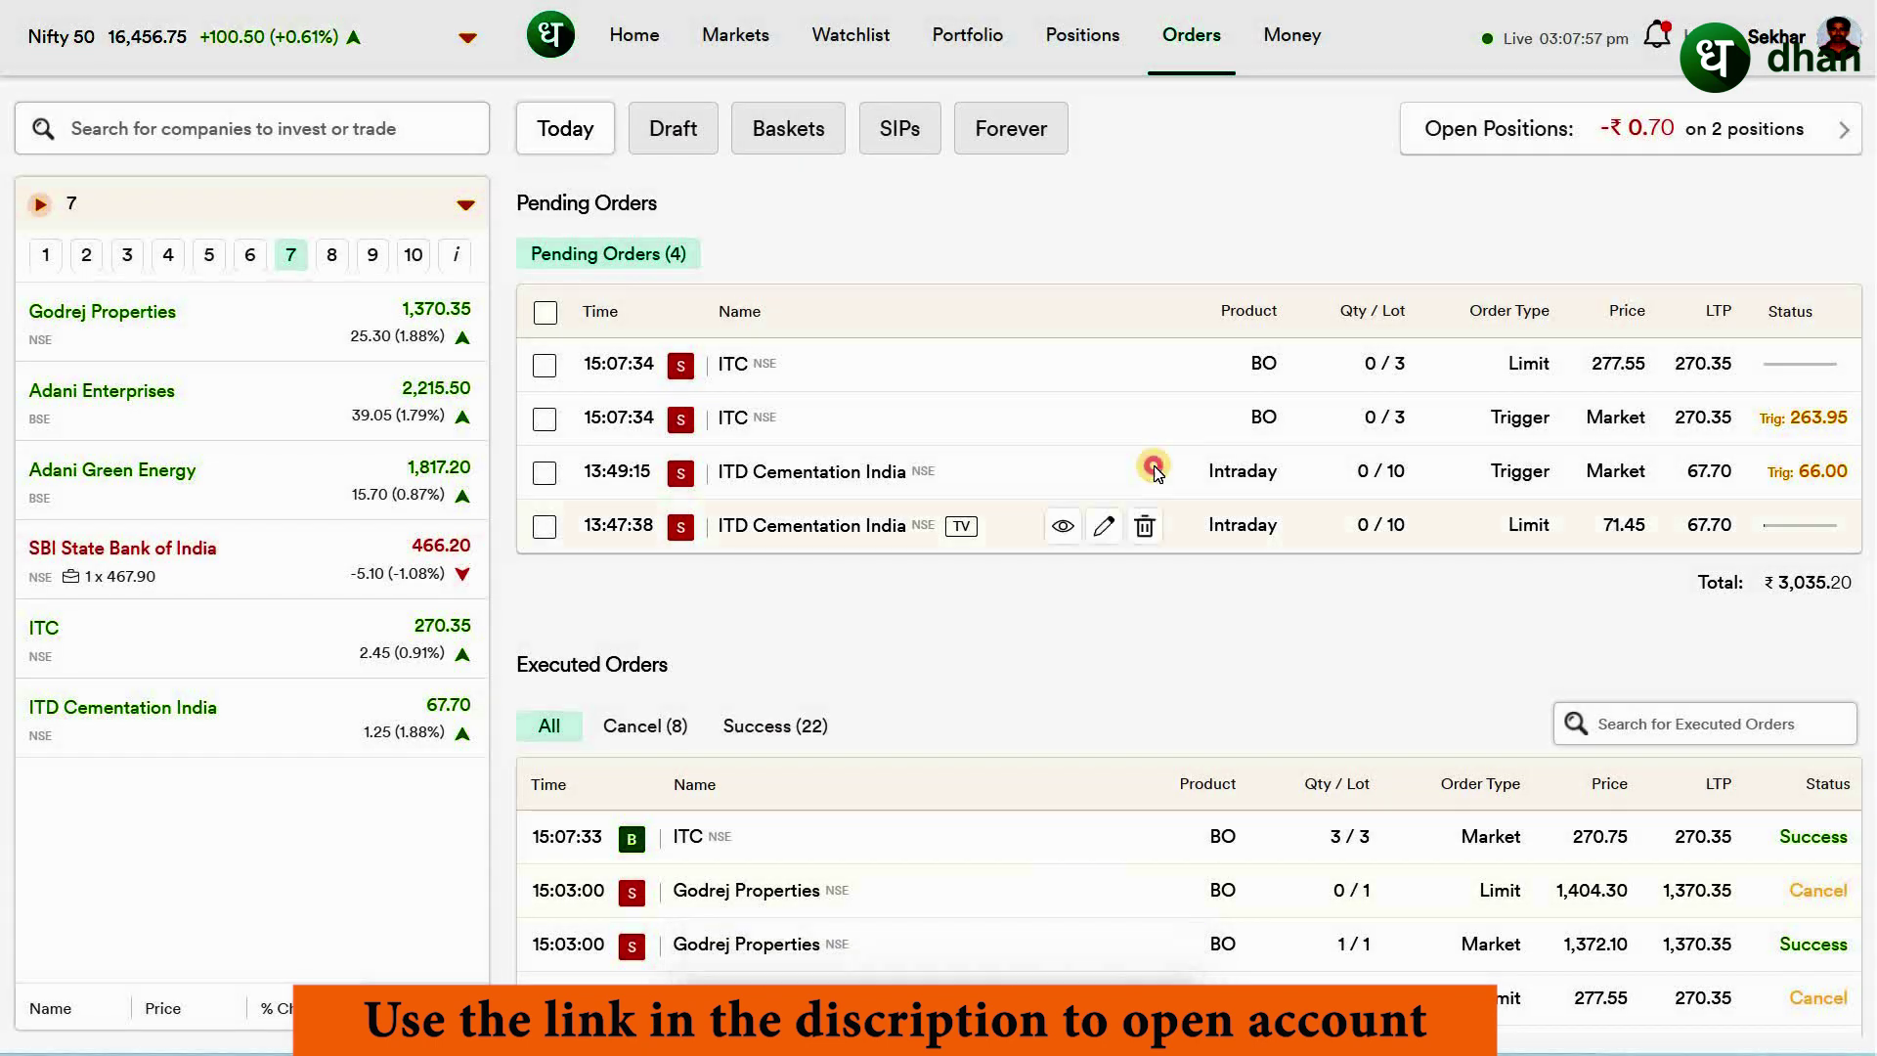
pyautogui.click(1169, 955)
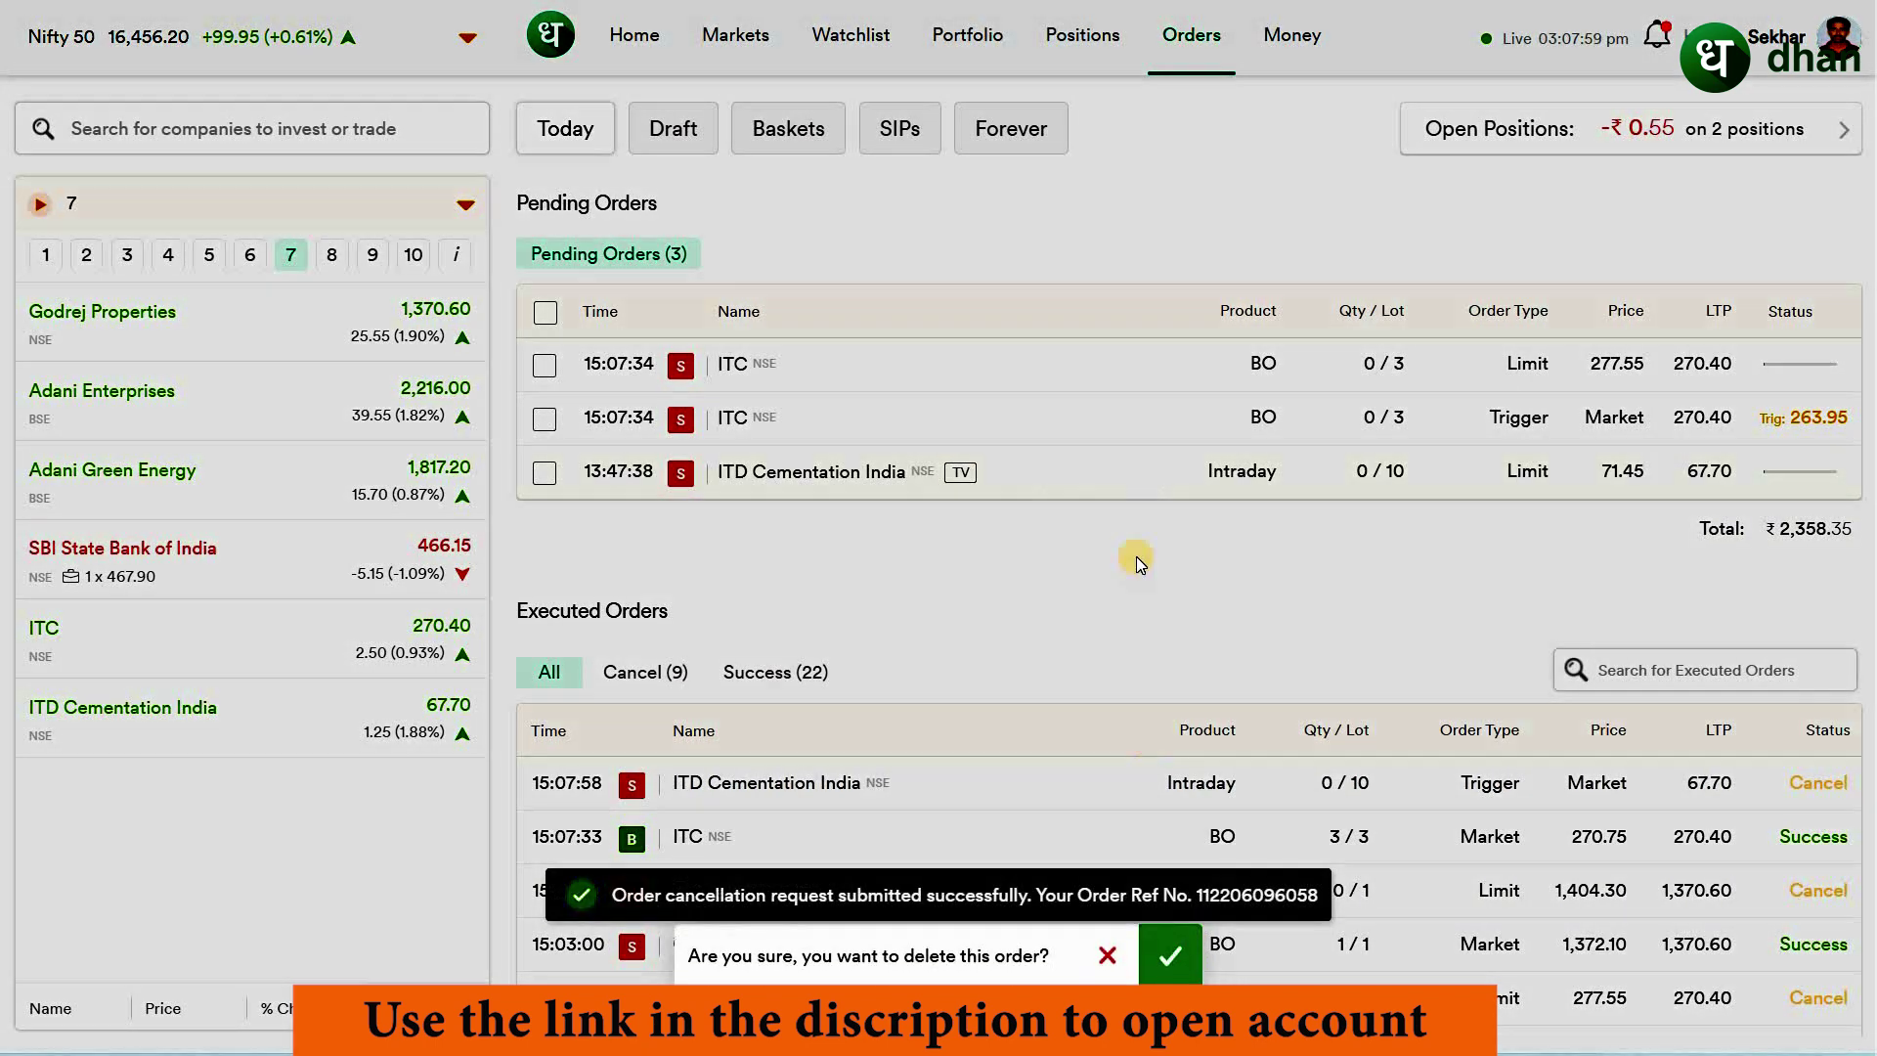
pyautogui.press('Return')
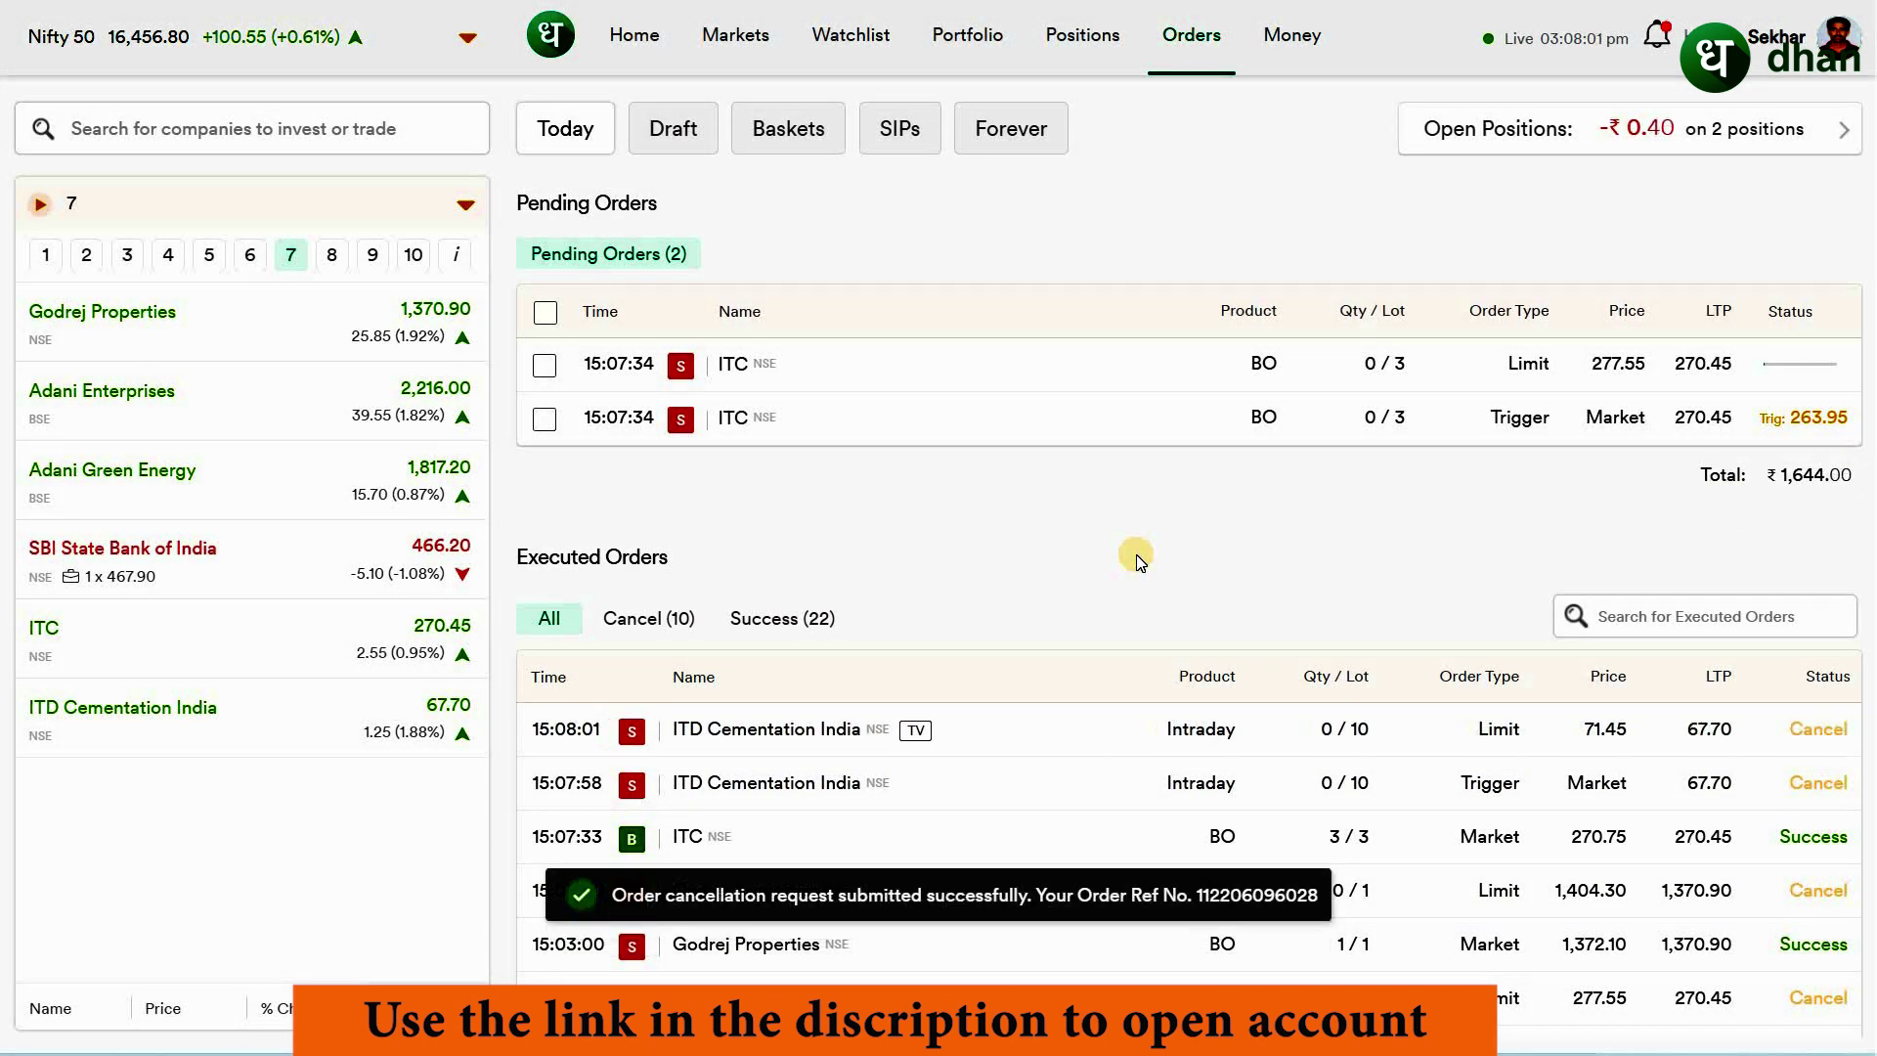
pyautogui.moveTo(249, 404)
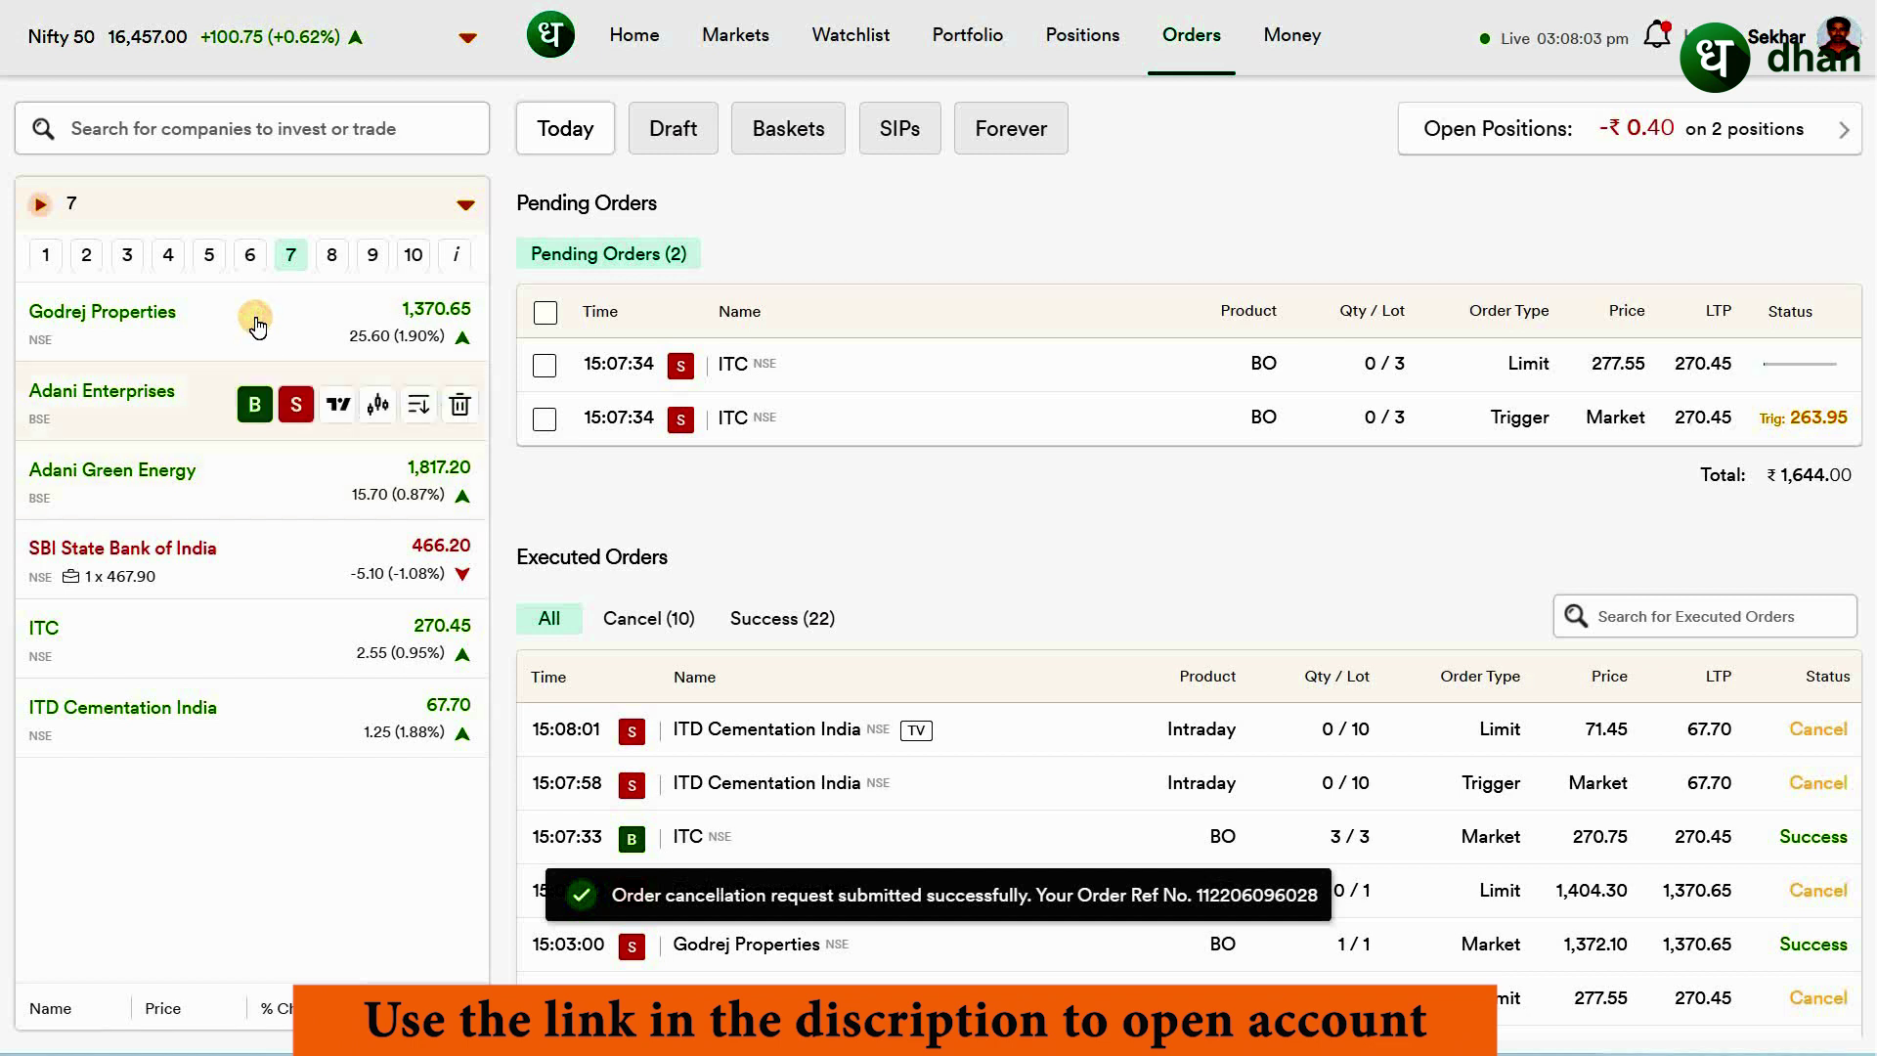
# Submit a bracket limit buy for 1 Godrej Properties share at 1,365
pyautogui.click(253, 324)
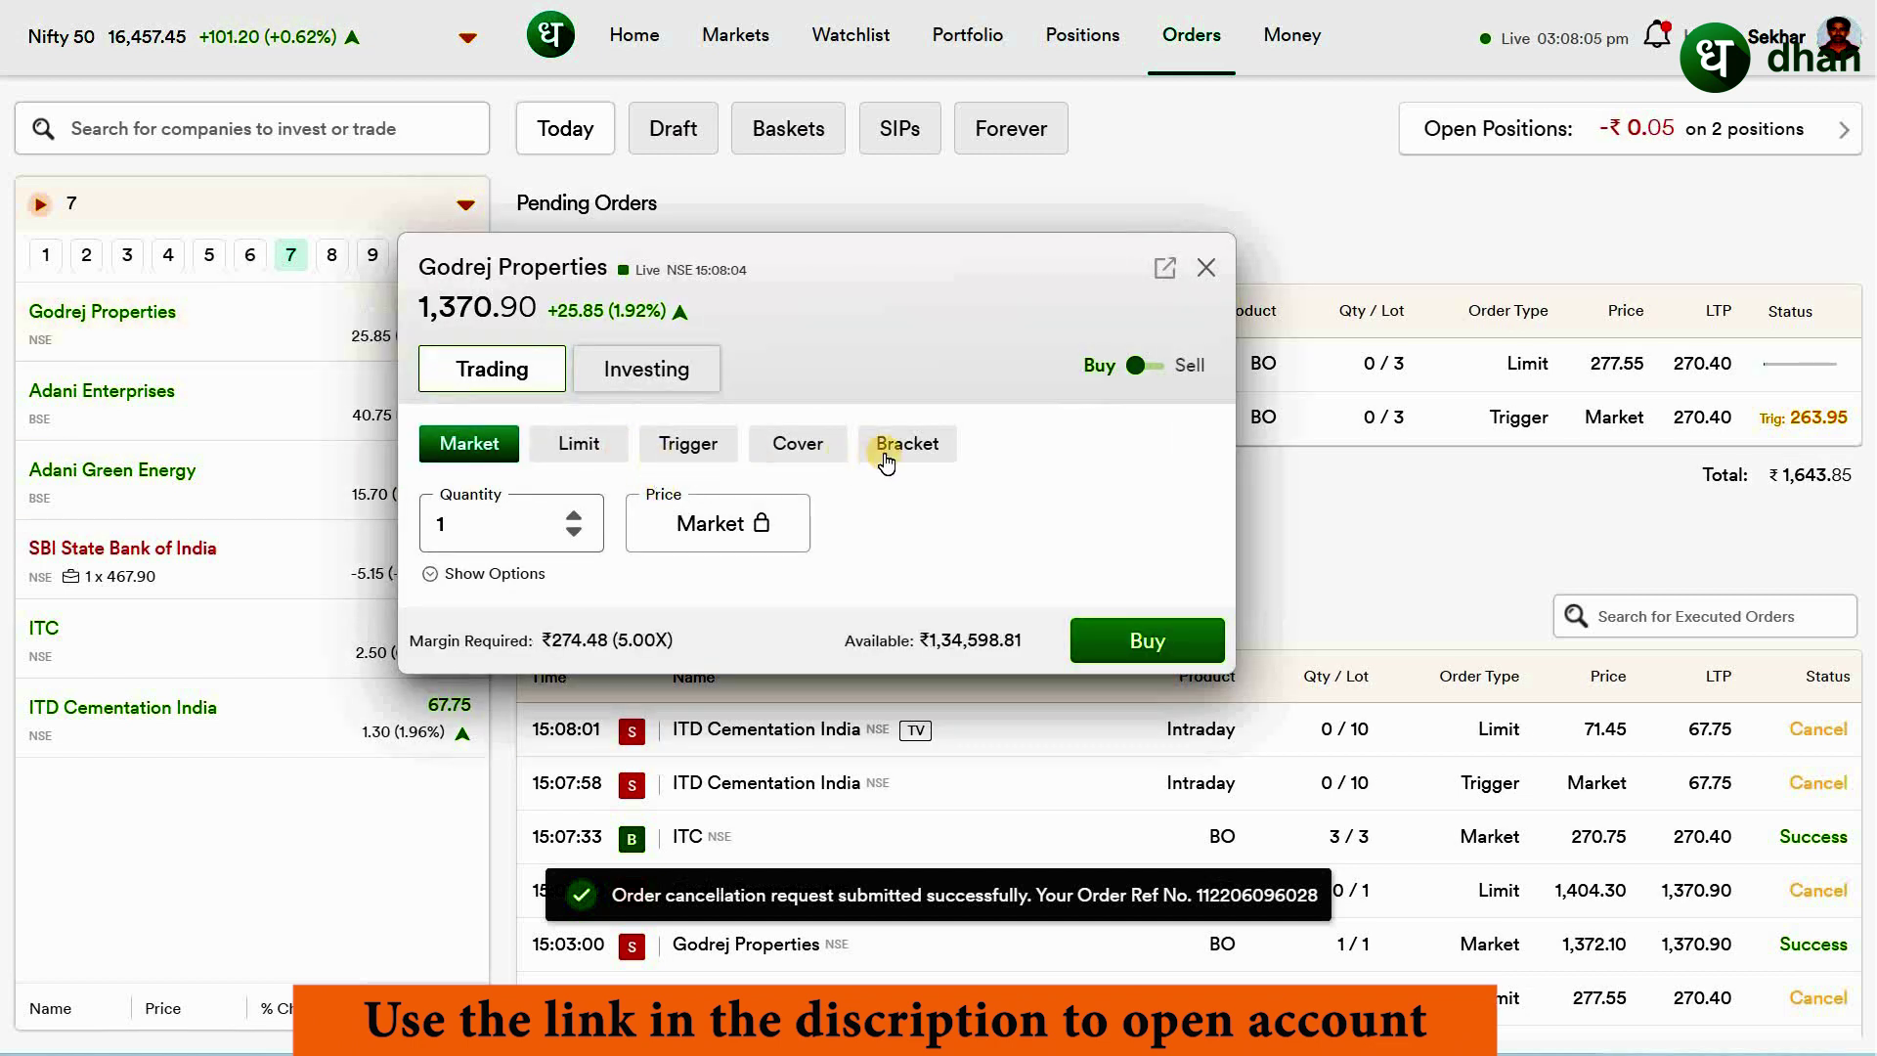
pyautogui.click(883, 458)
pyautogui.click(640, 572)
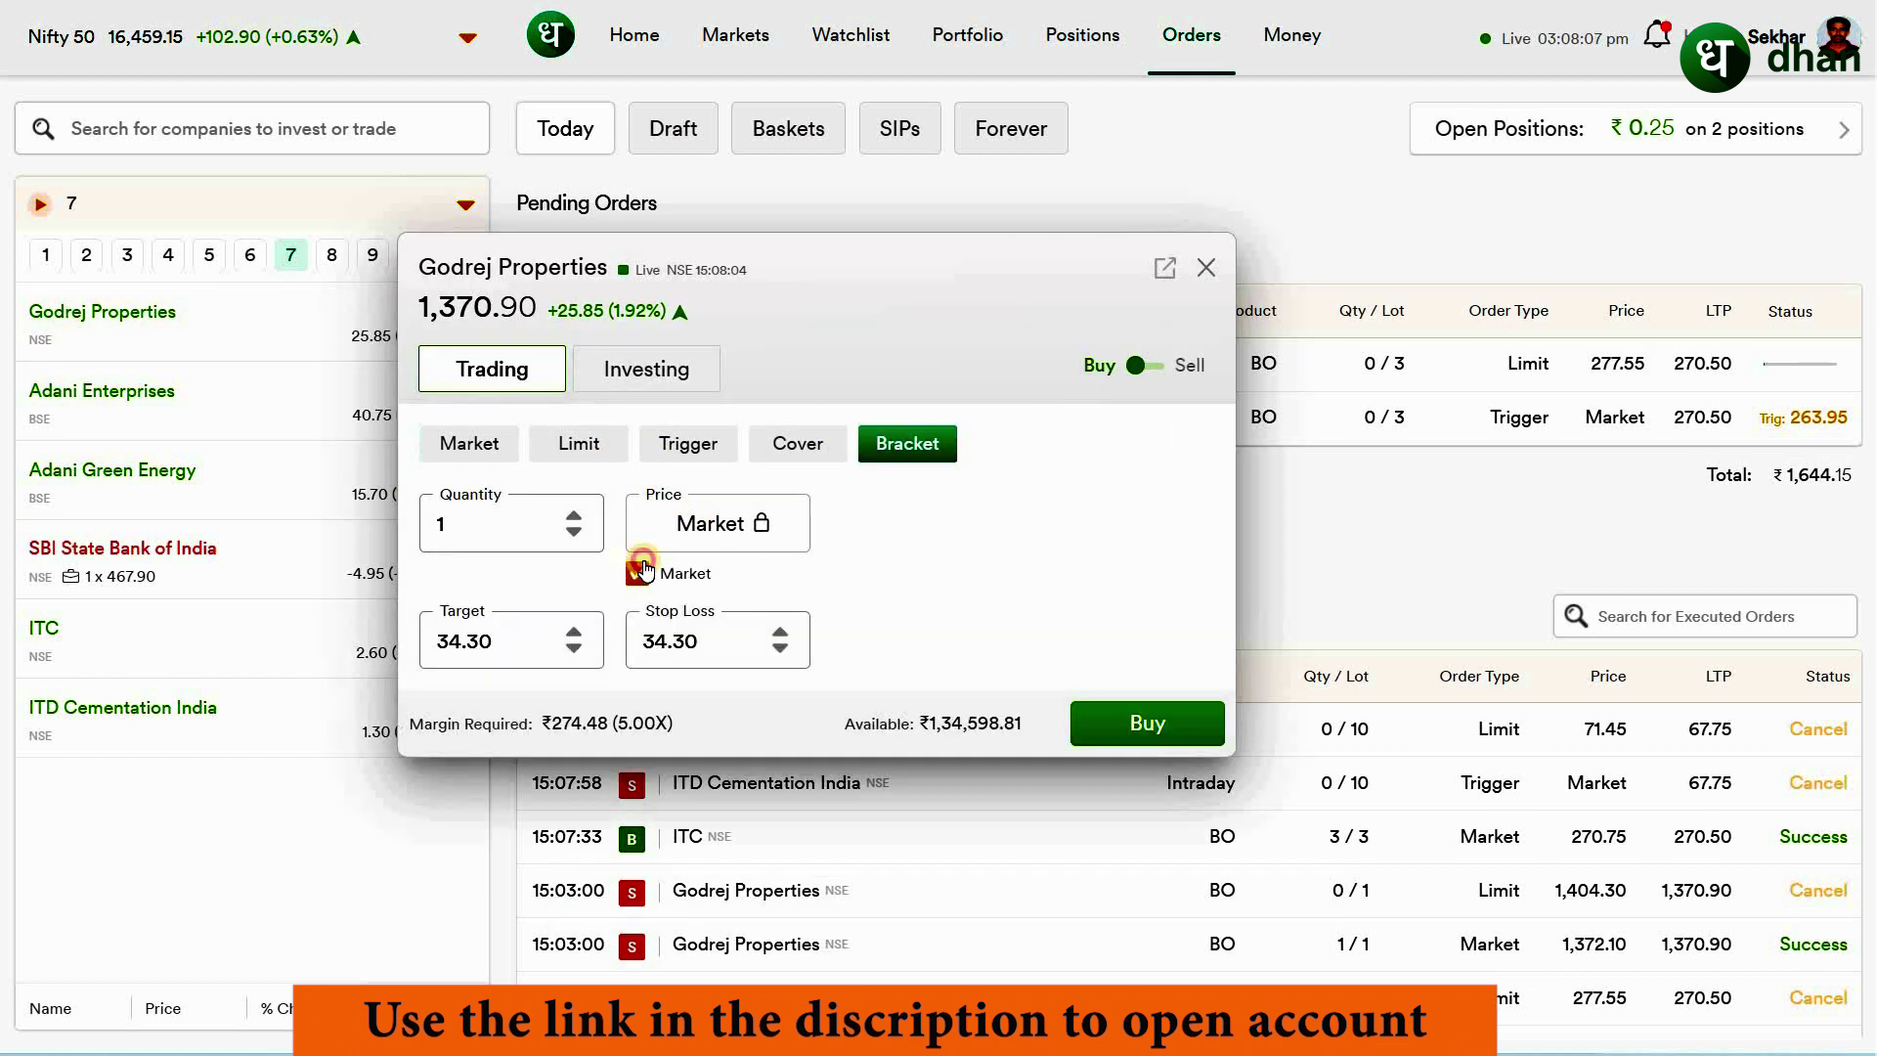
pyautogui.click(640, 572)
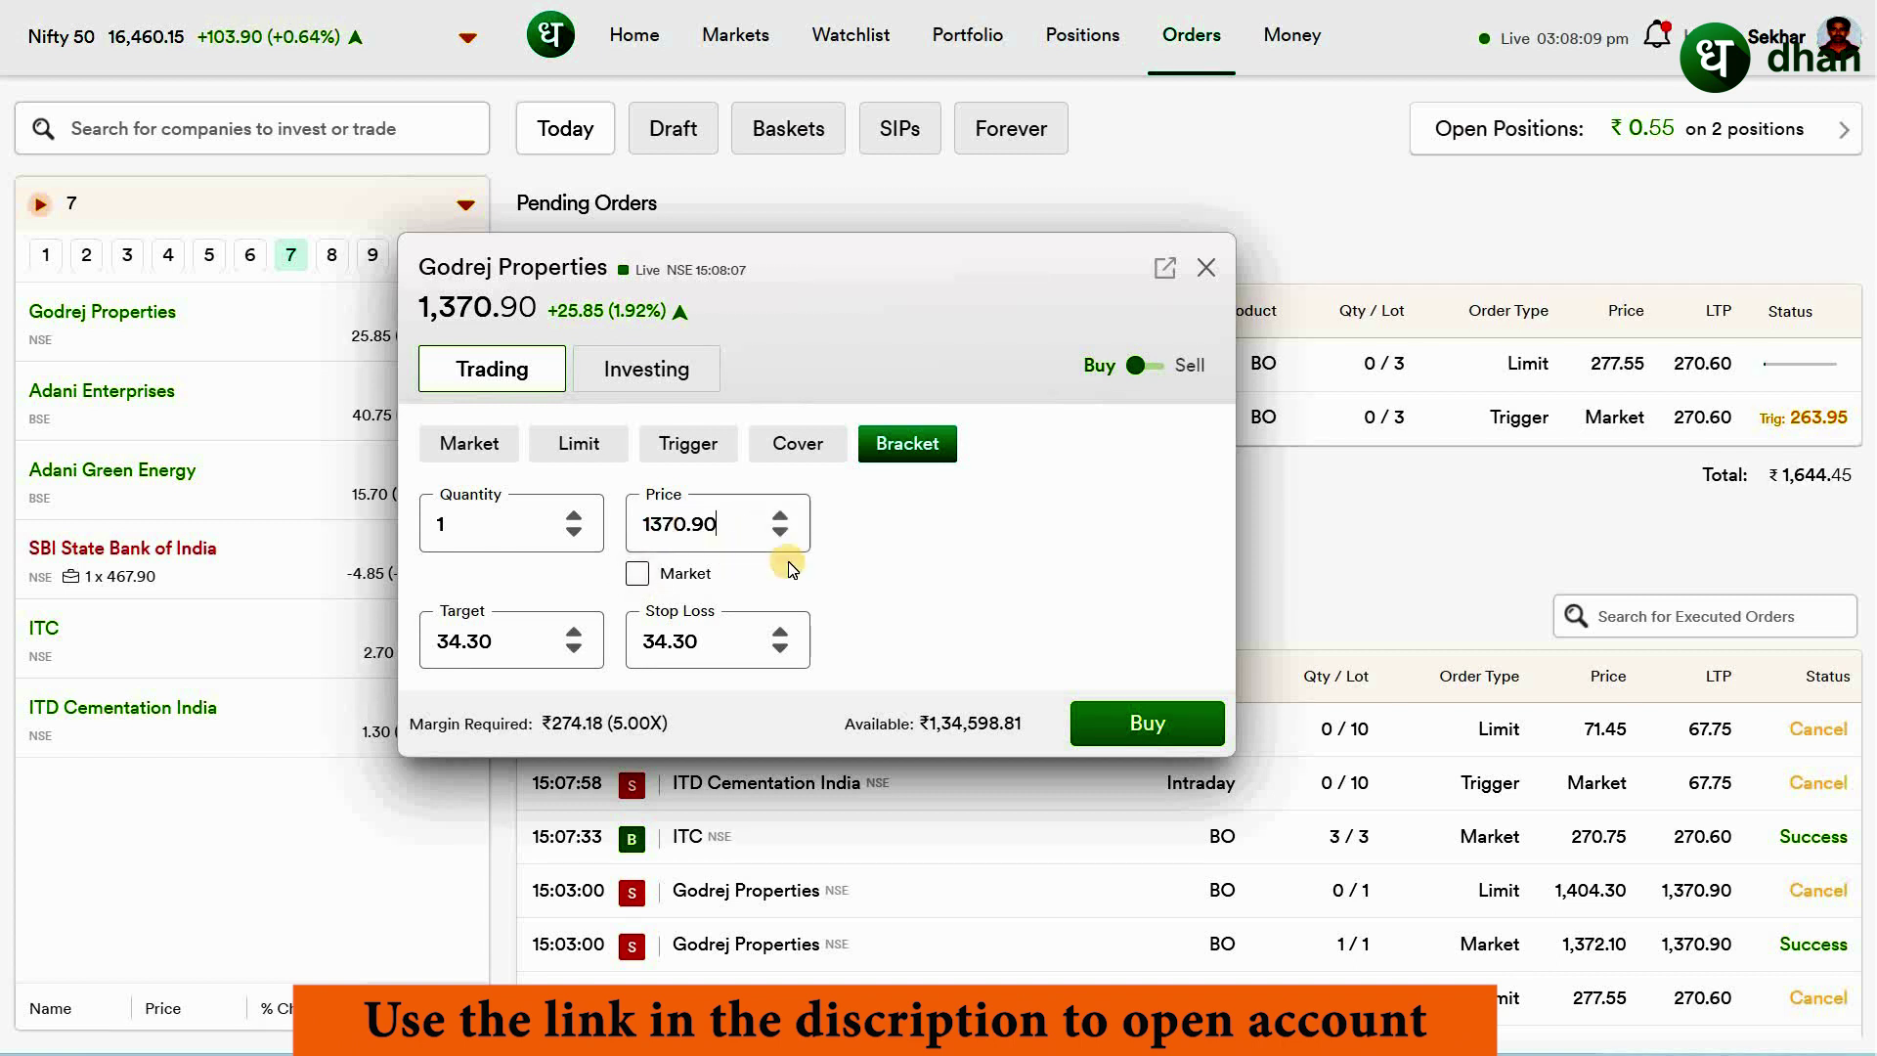
pyautogui.hotkey('shift', 'Left')
pyautogui.hotkey('shift', 'Left')
pyautogui.hotkey('shift', 'Left')
pyautogui.write('6')
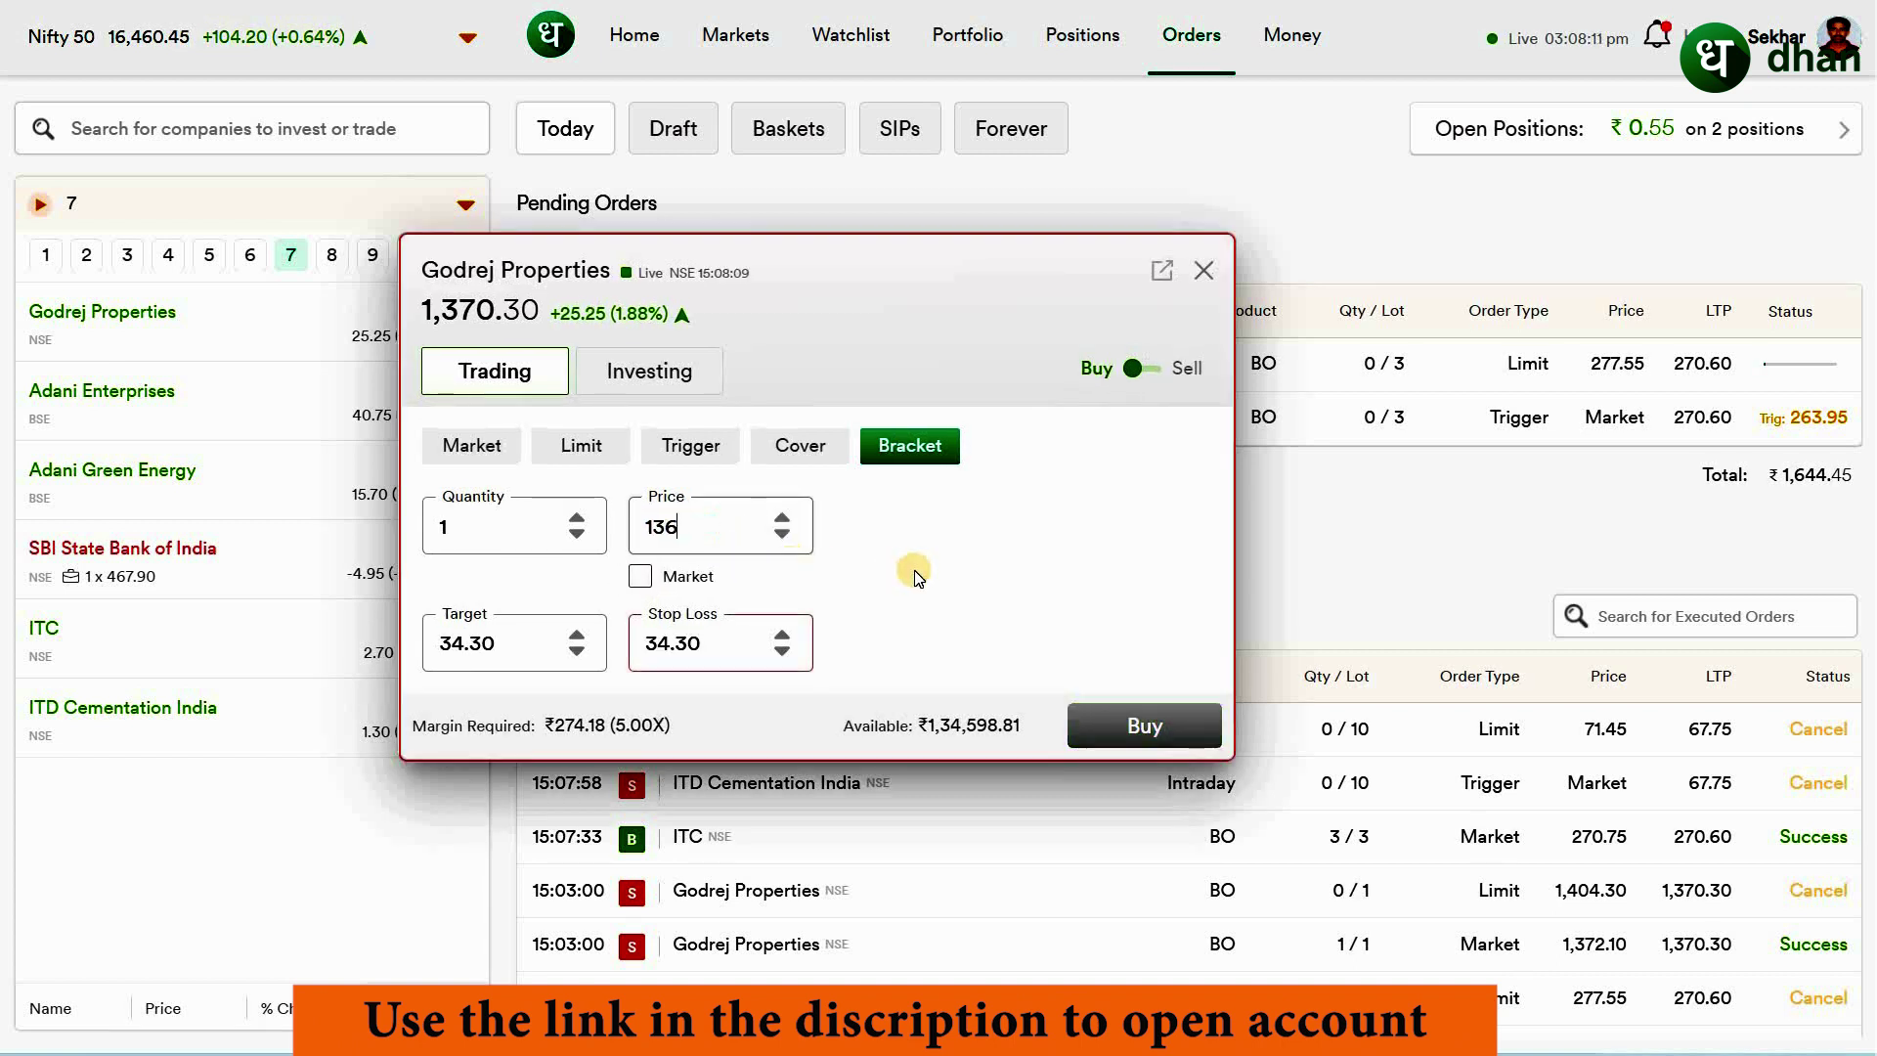
pyautogui.write('5')
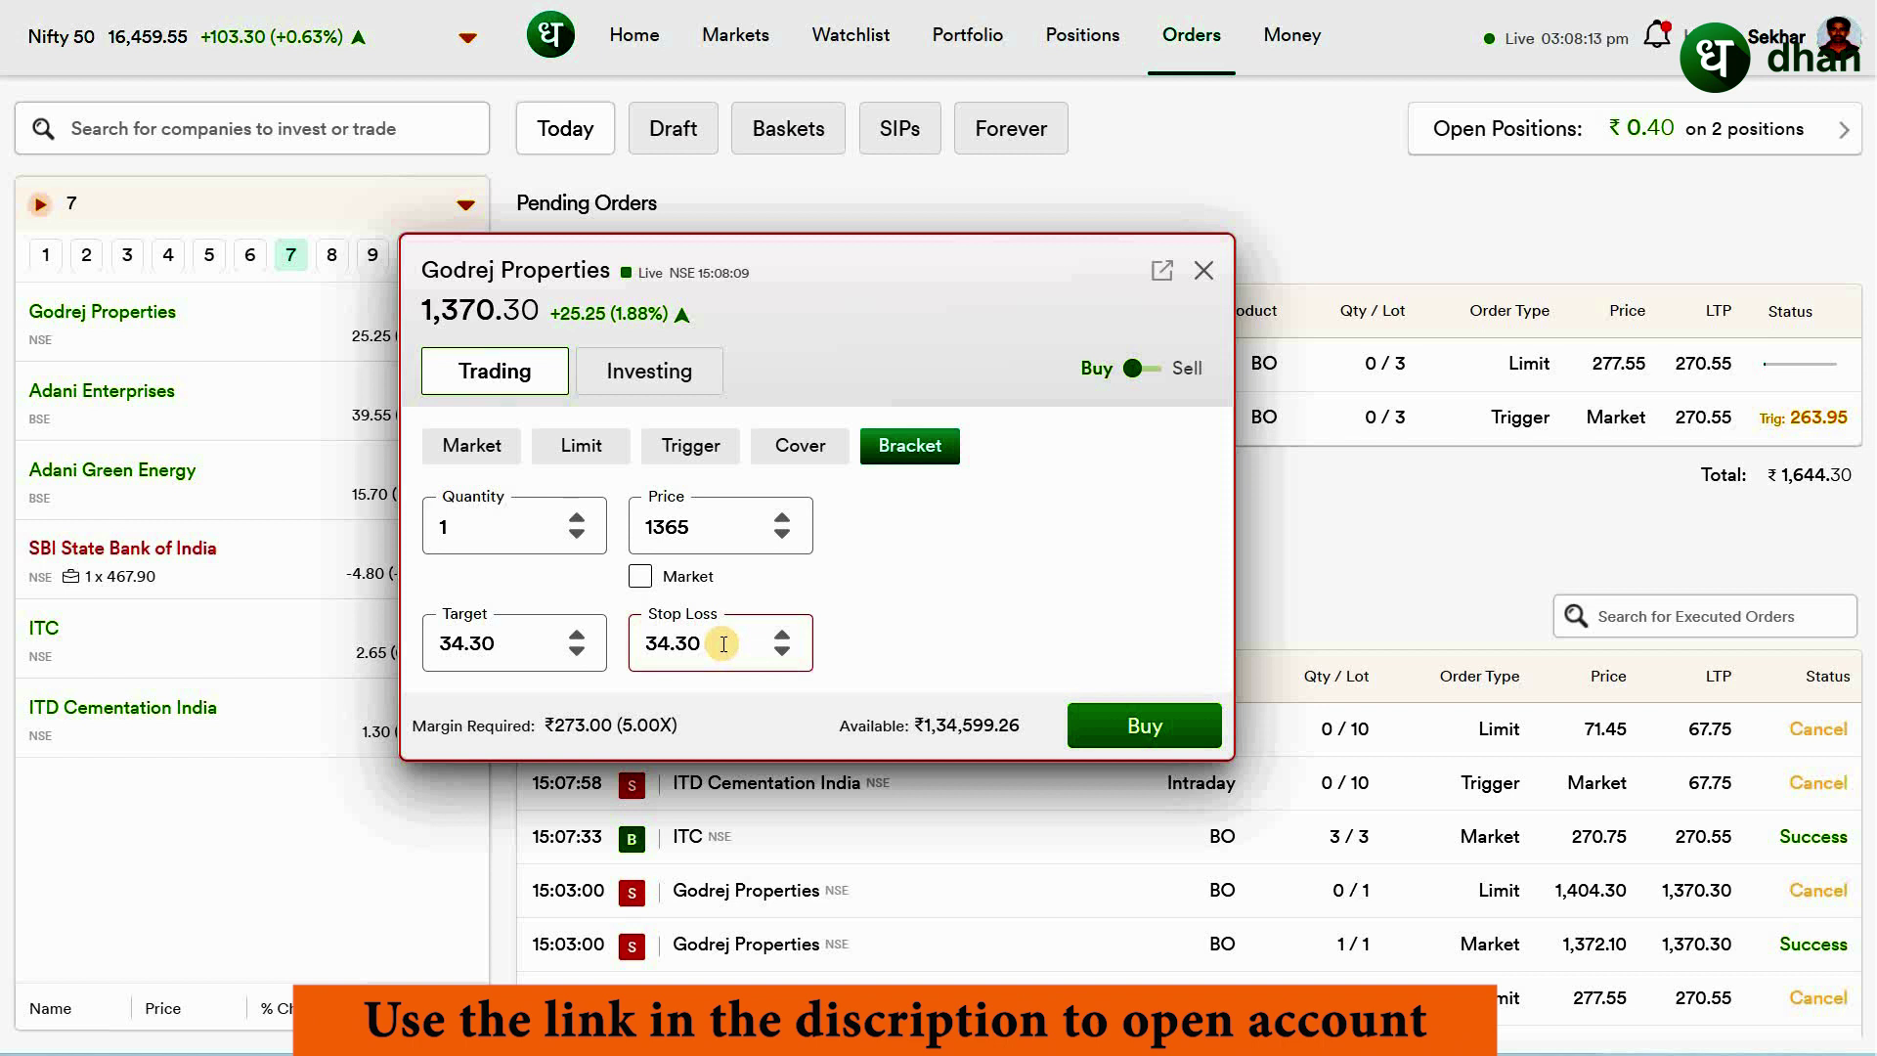
pyautogui.click(1112, 718)
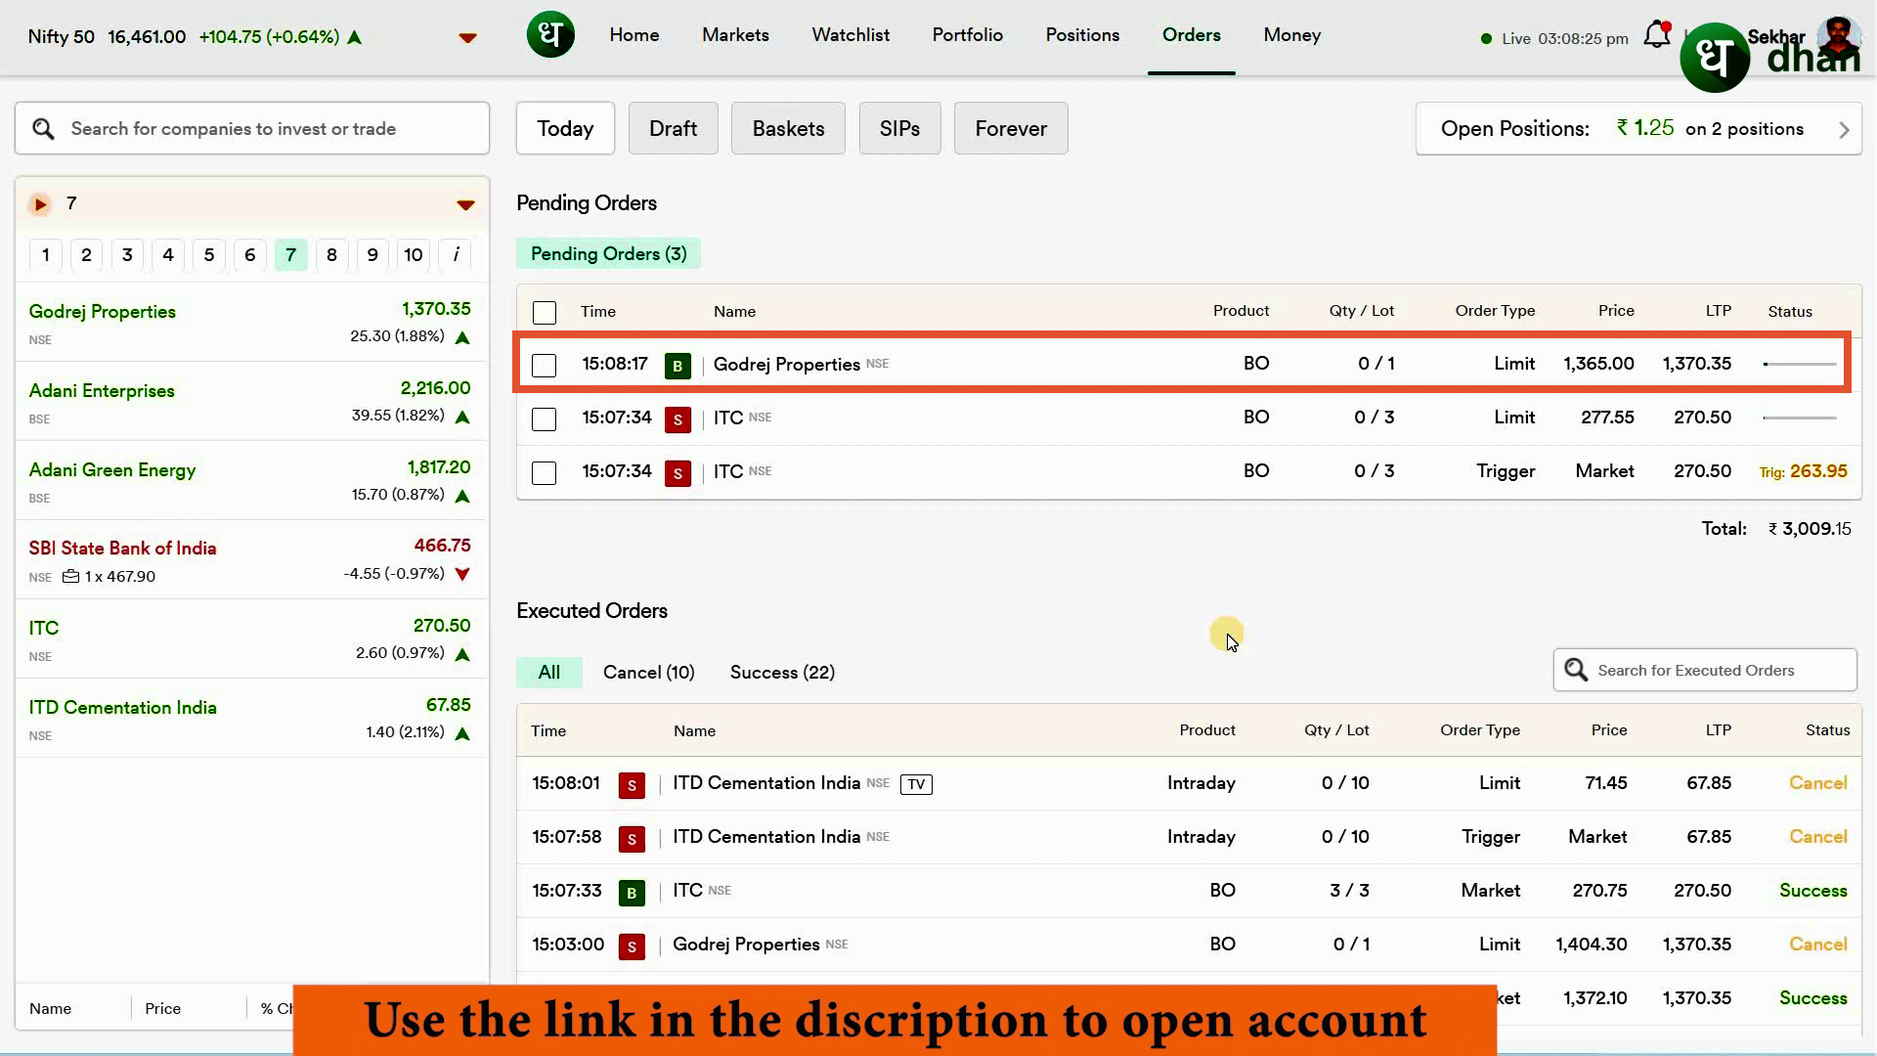
# Review today's open positions, then return to the orders list
pyautogui.click(1087, 41)
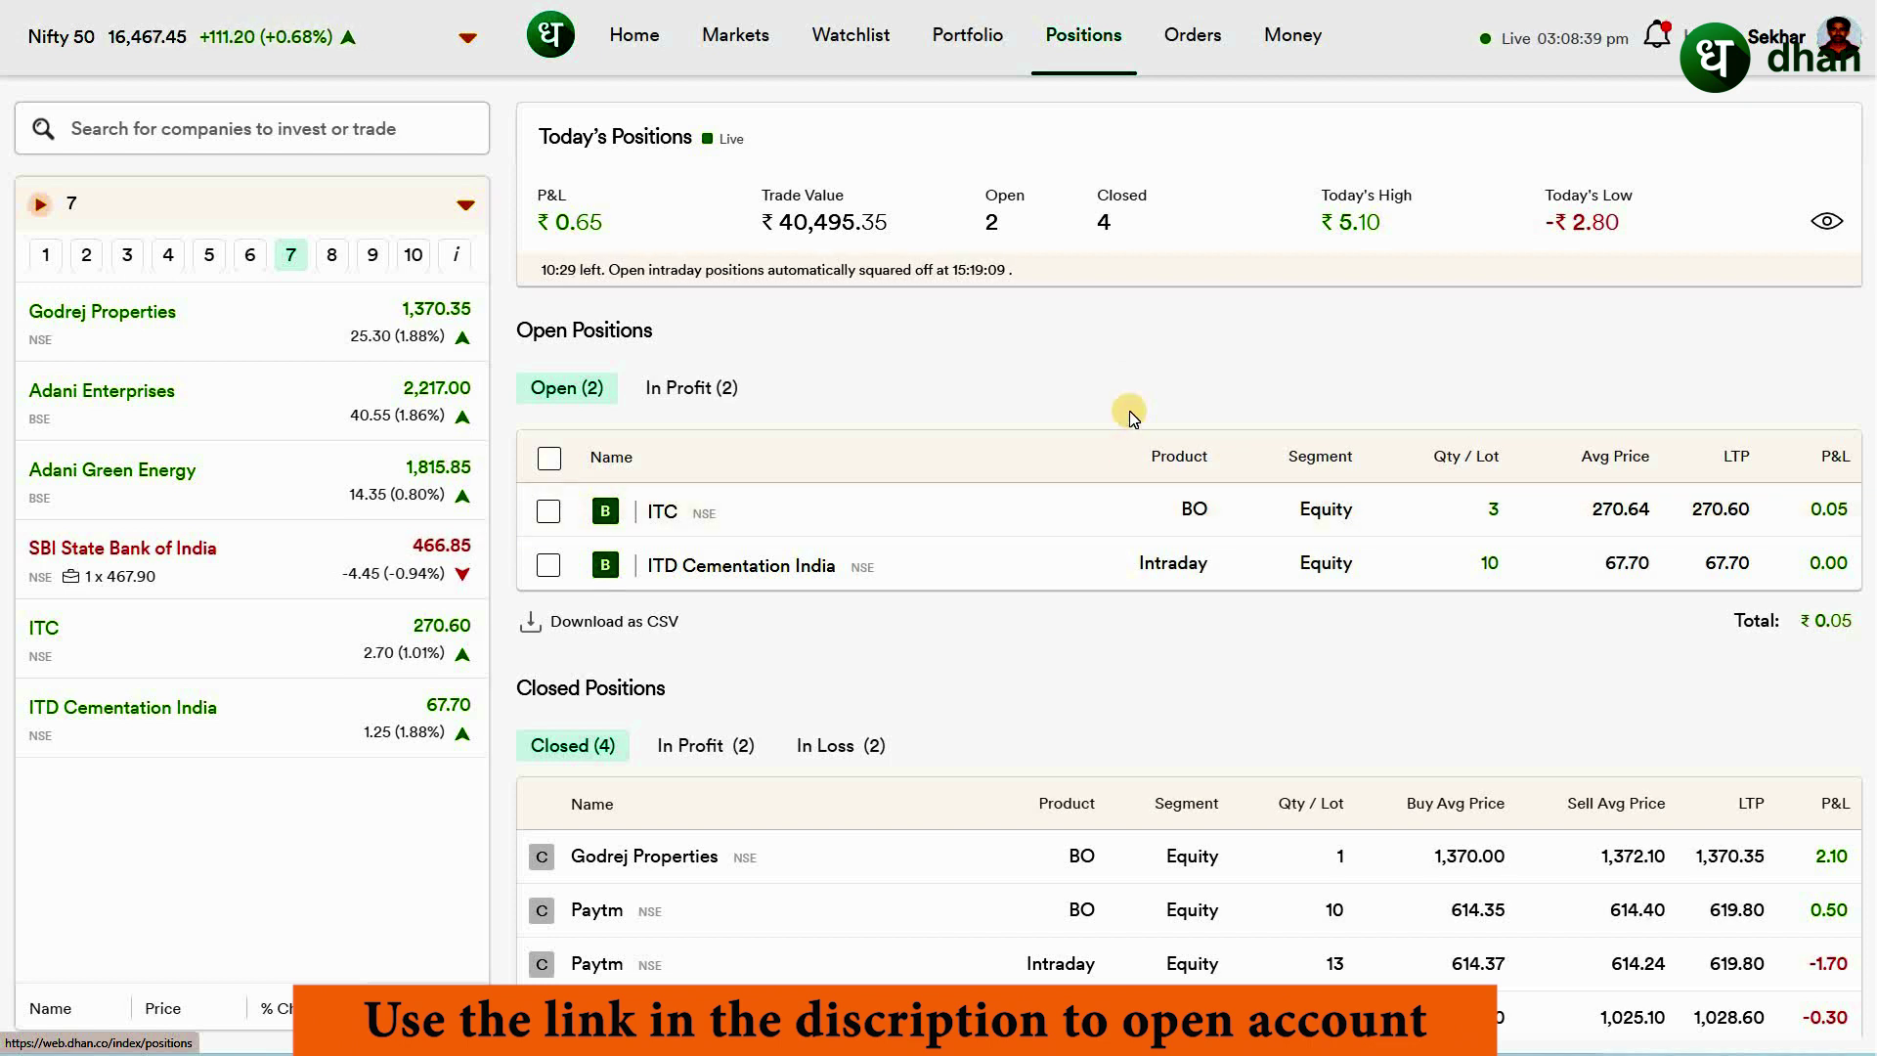
pyautogui.click(1191, 35)
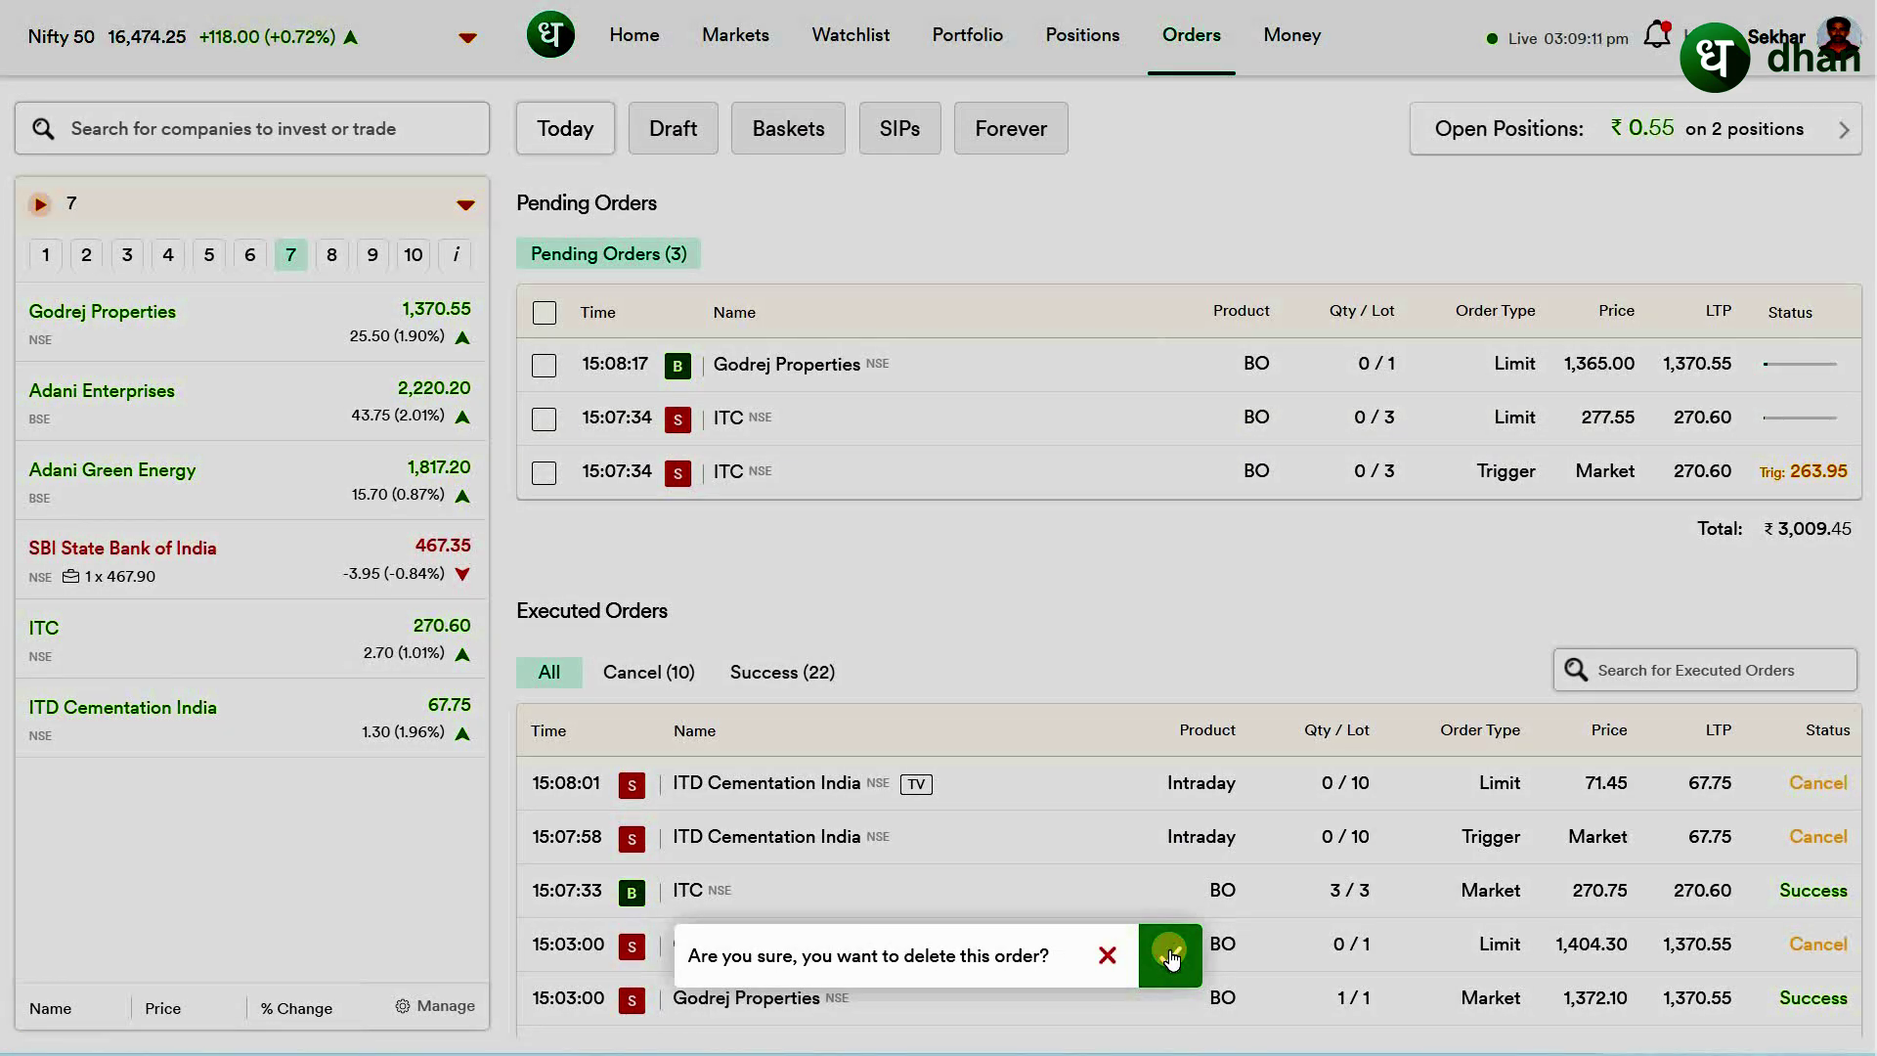
# Confirm cancelling the pending ITC bracket legs and show today's positions
pyautogui.click(1169, 956)
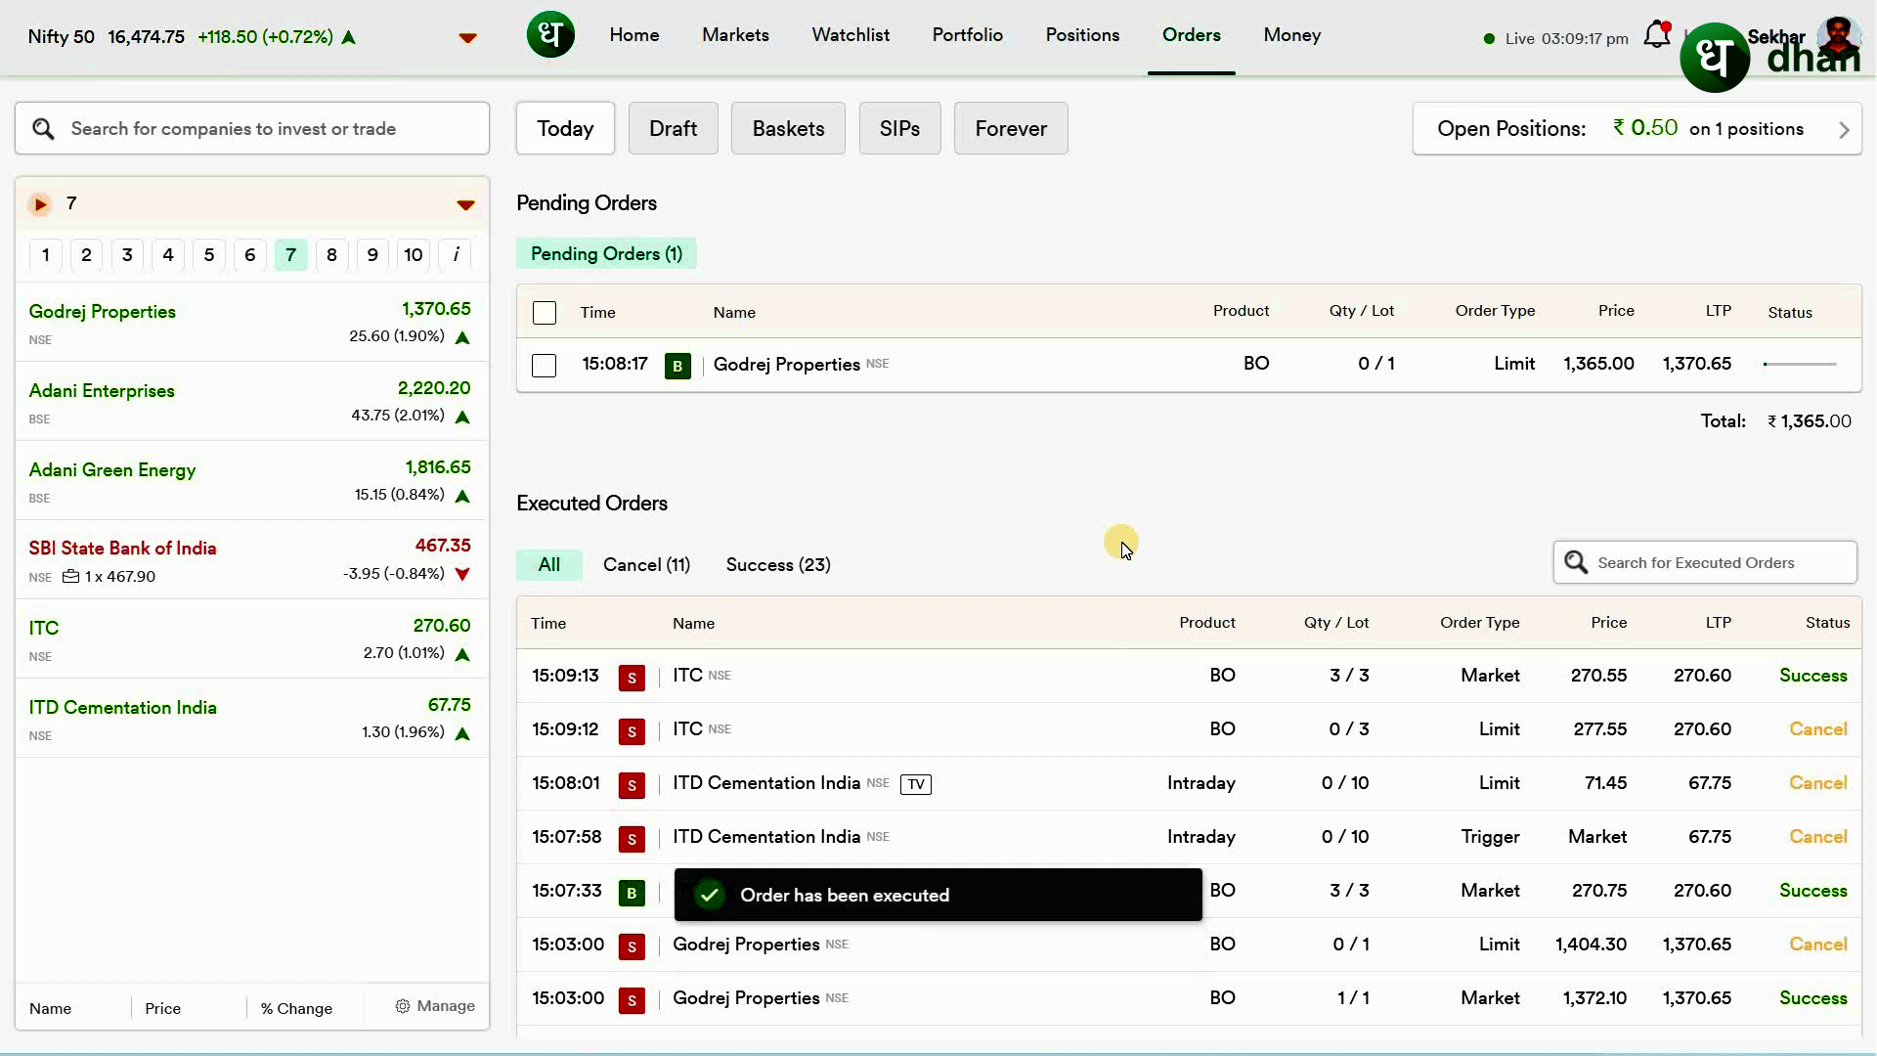
pyautogui.click(1081, 45)
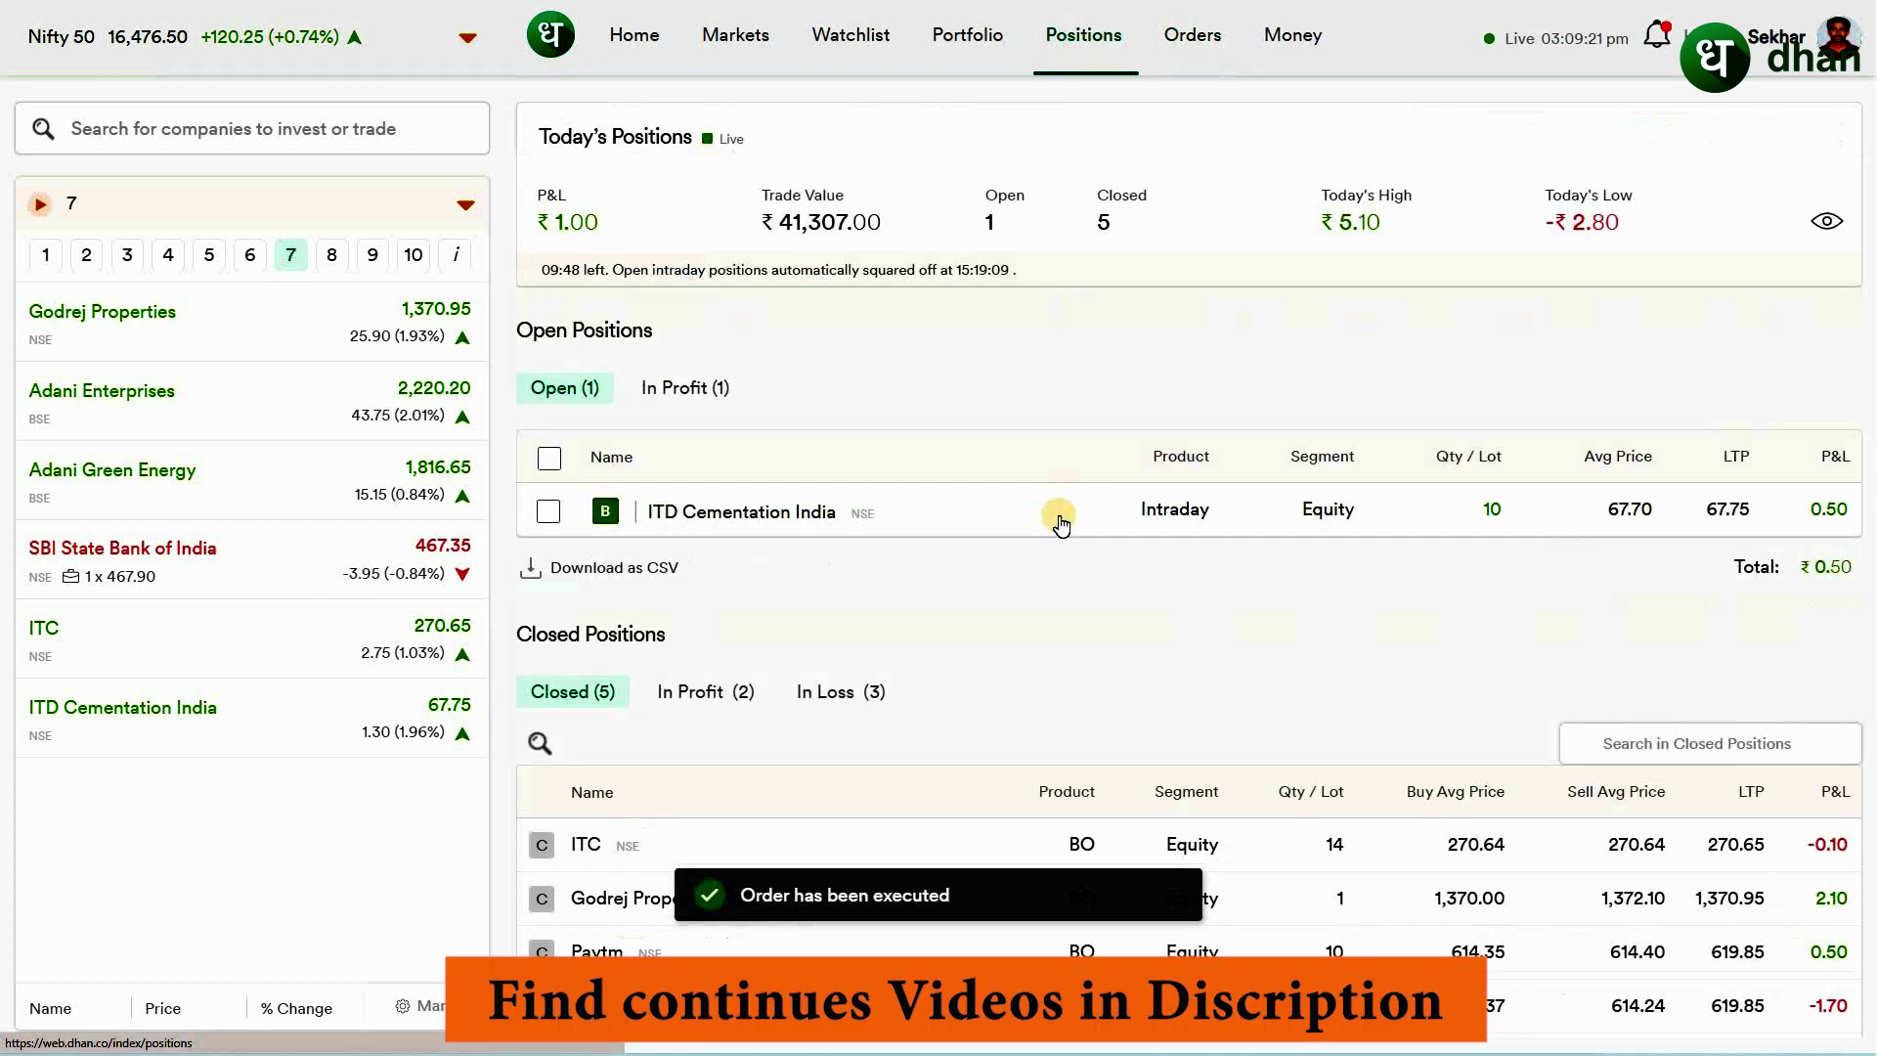
pyautogui.moveTo(734, 512)
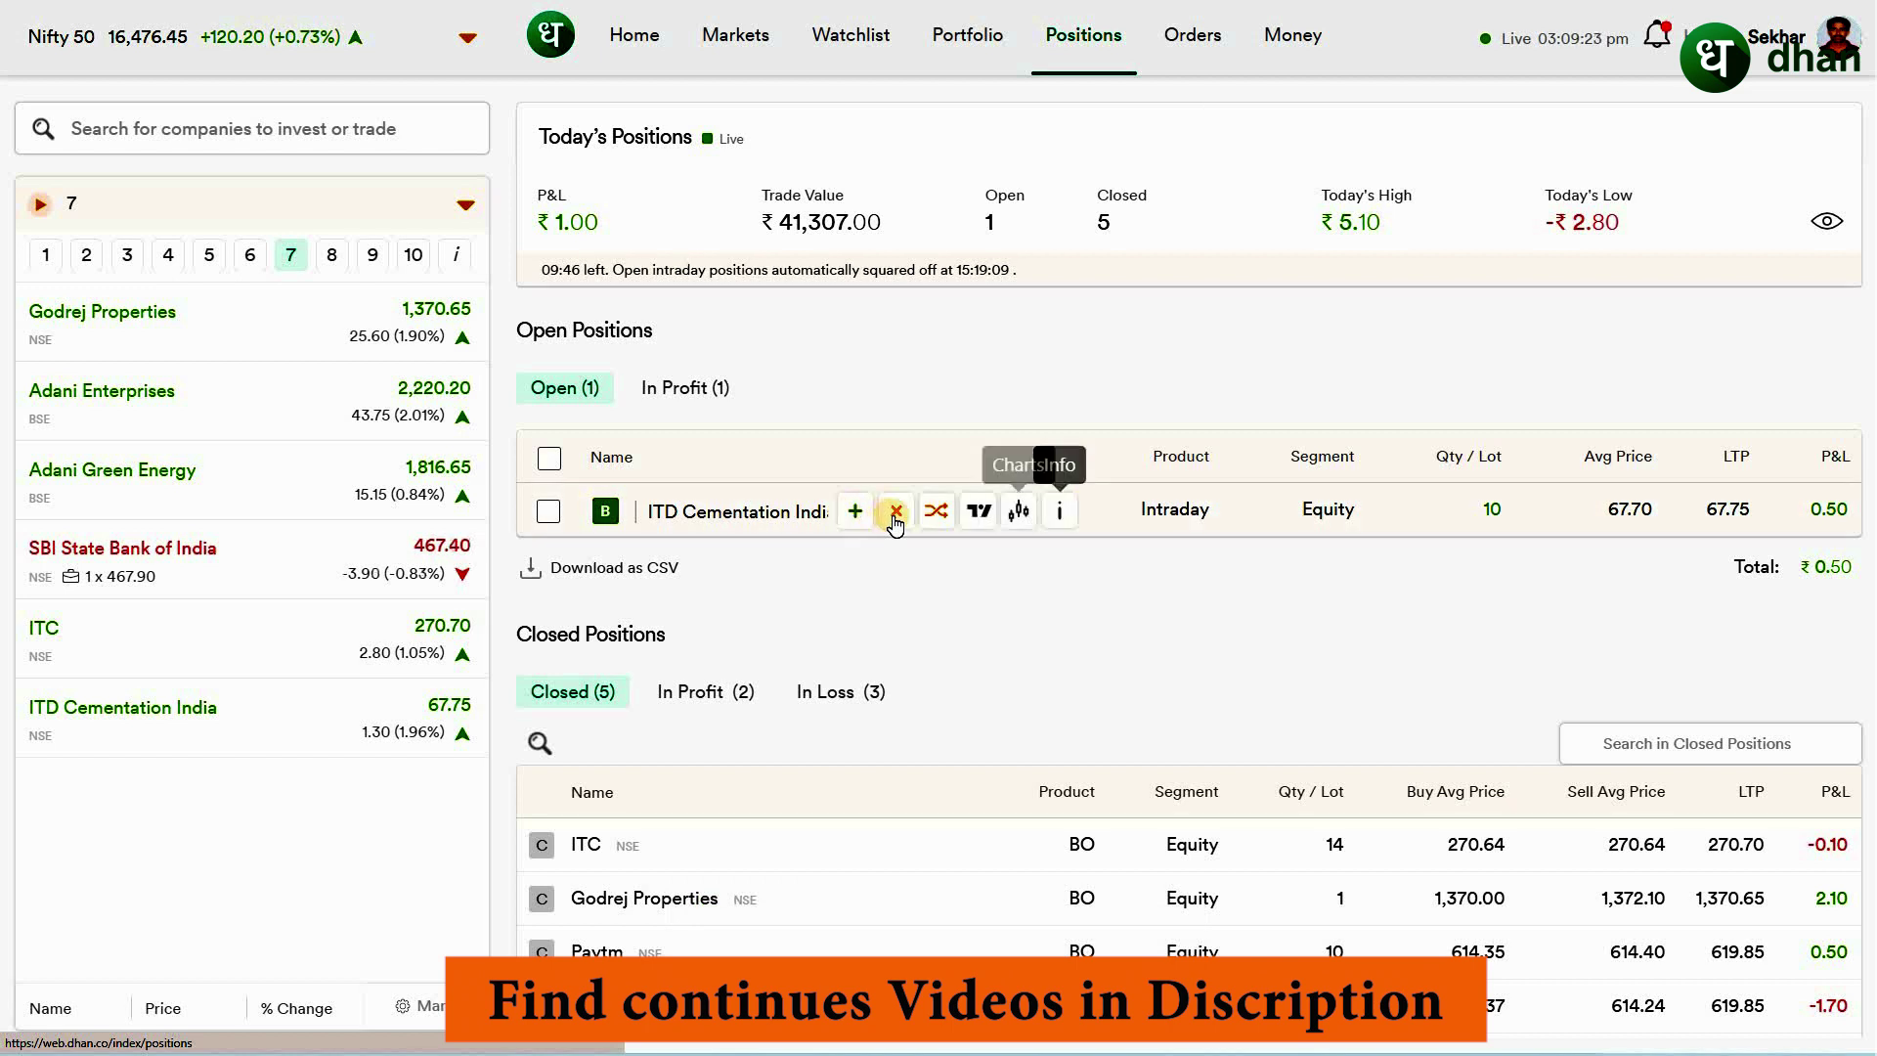
# Square off the 10-share ITD Cementation India position with a sell at 67.75
pyautogui.click(895, 510)
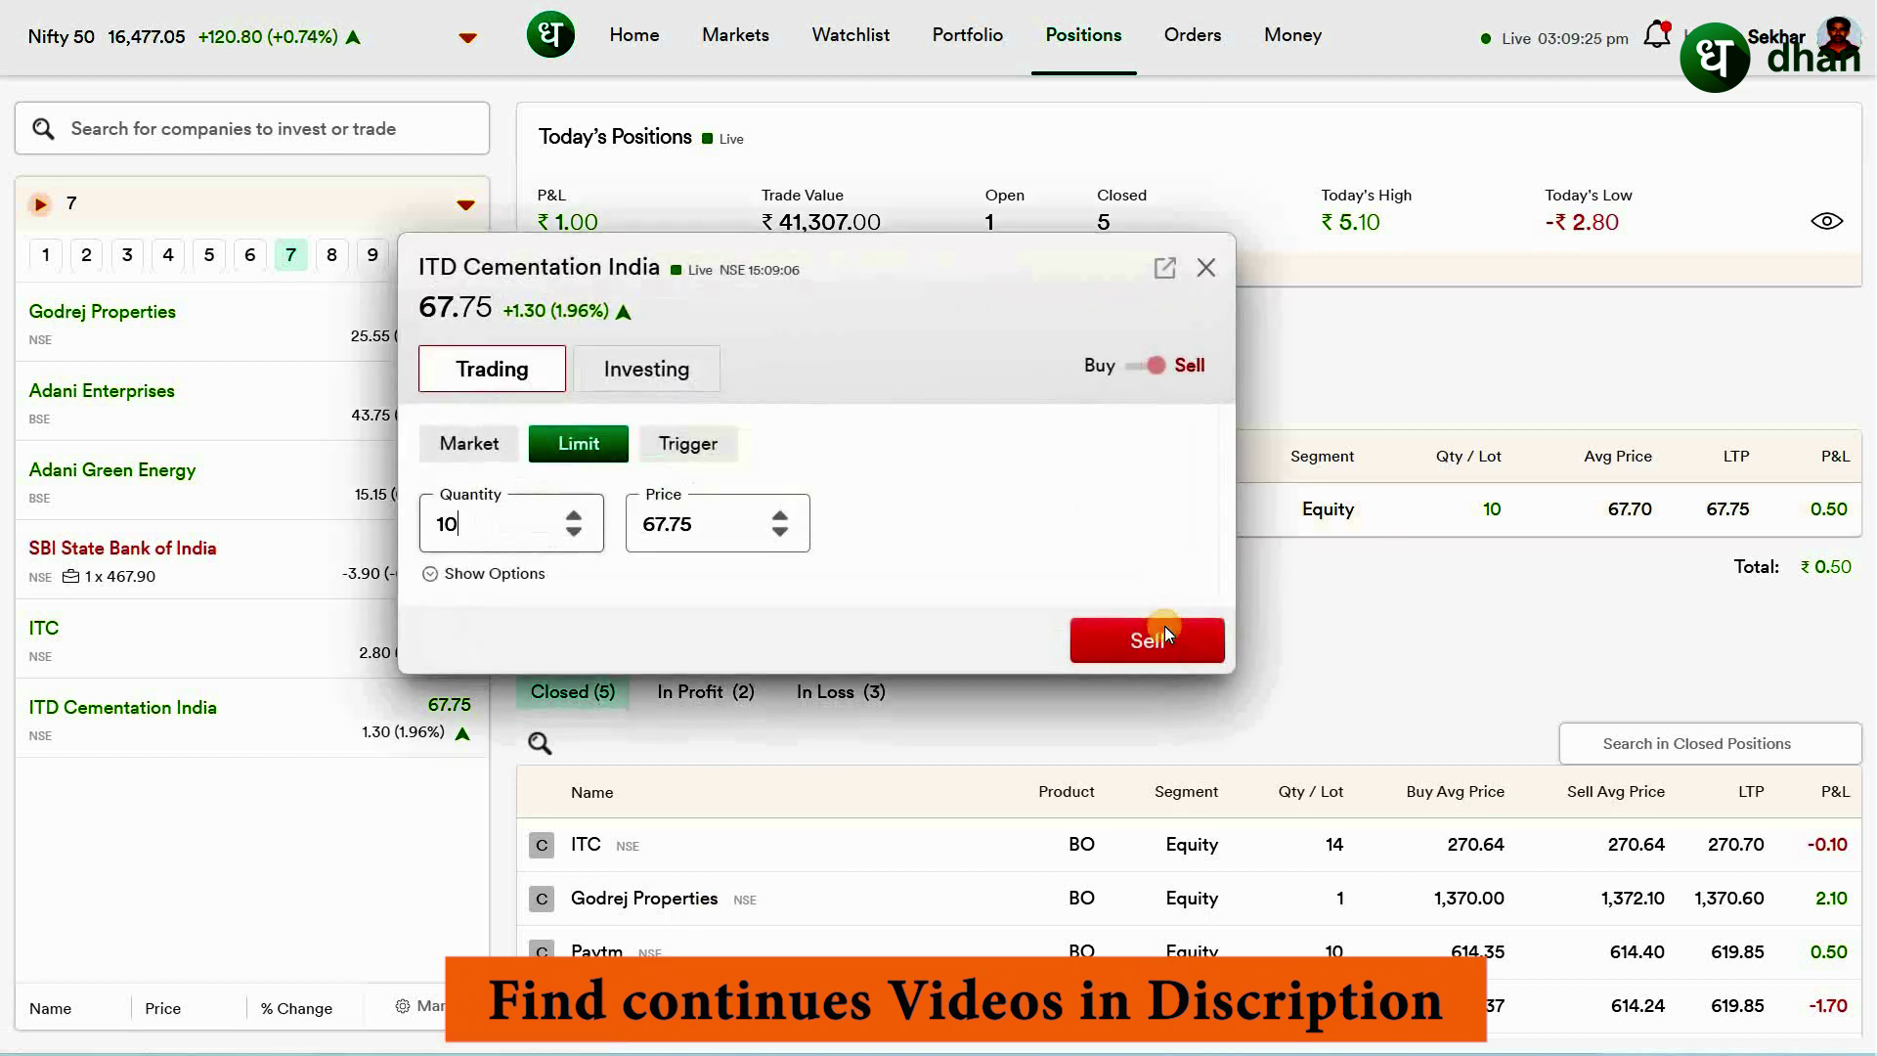
pyautogui.click(1164, 627)
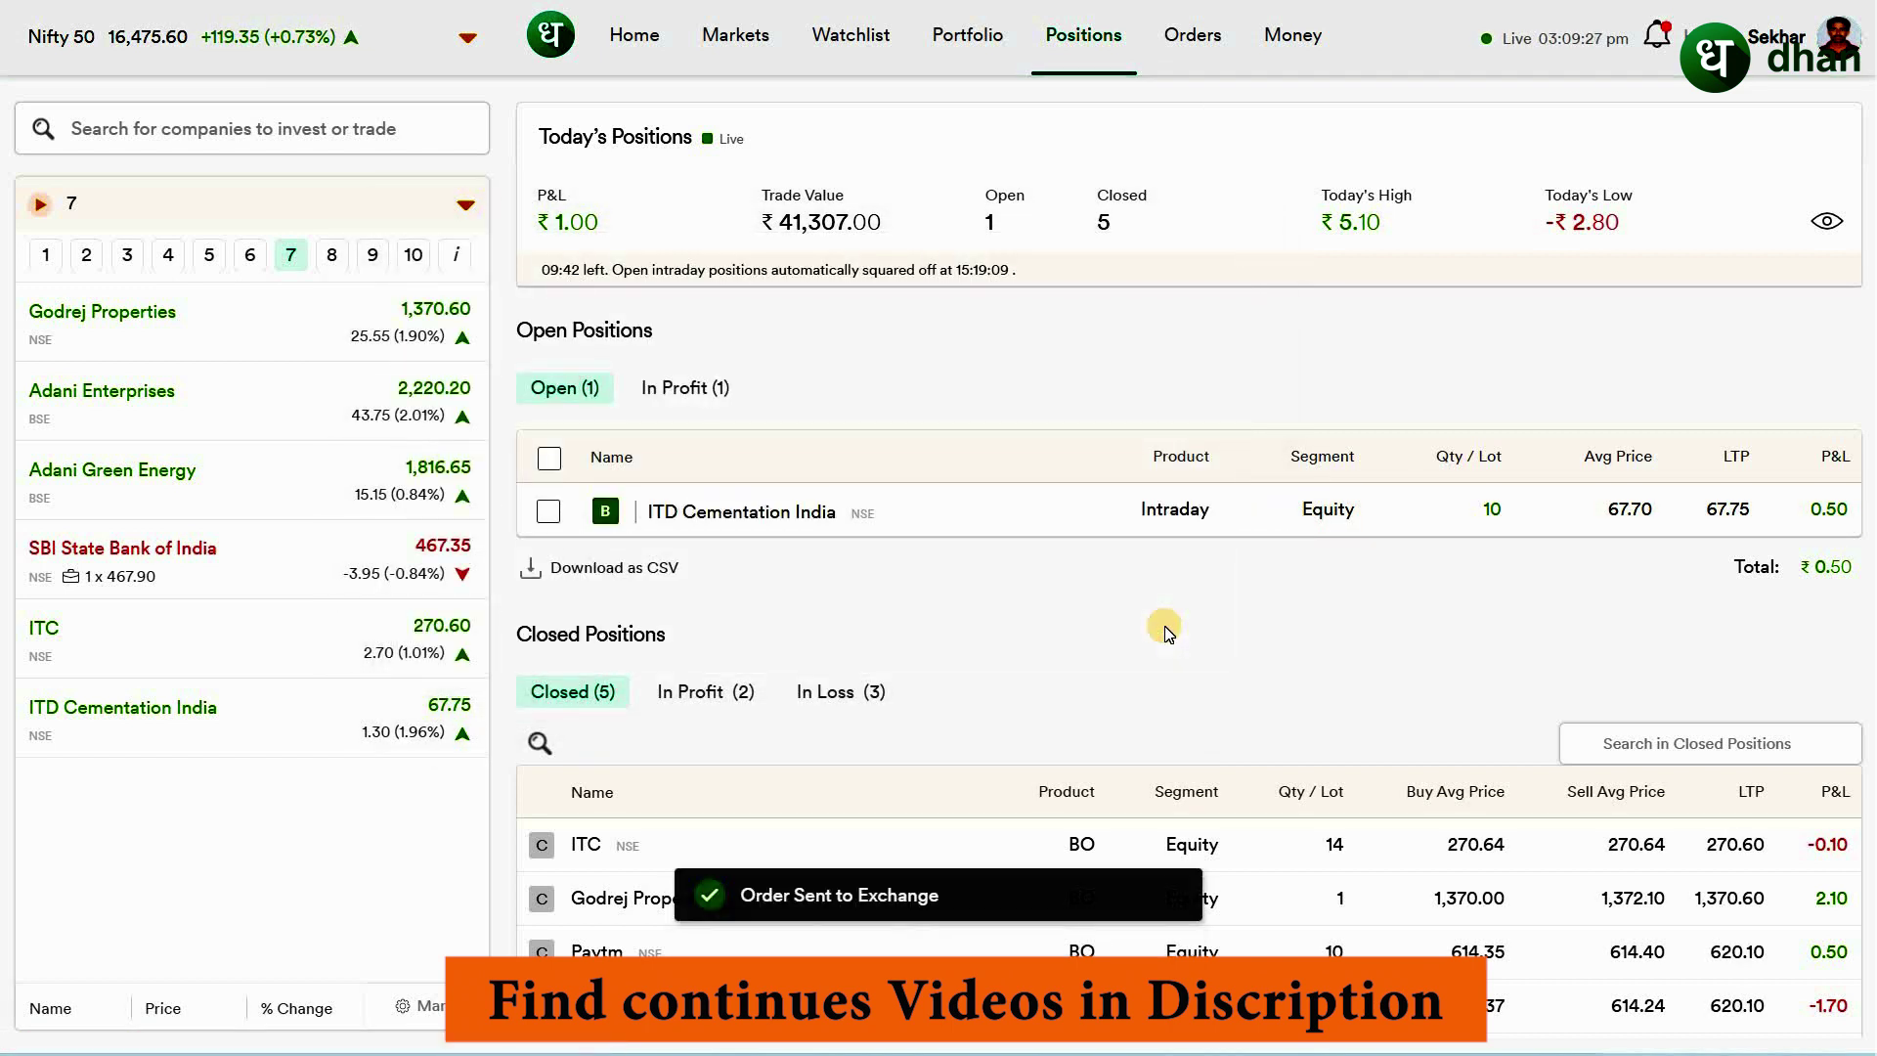